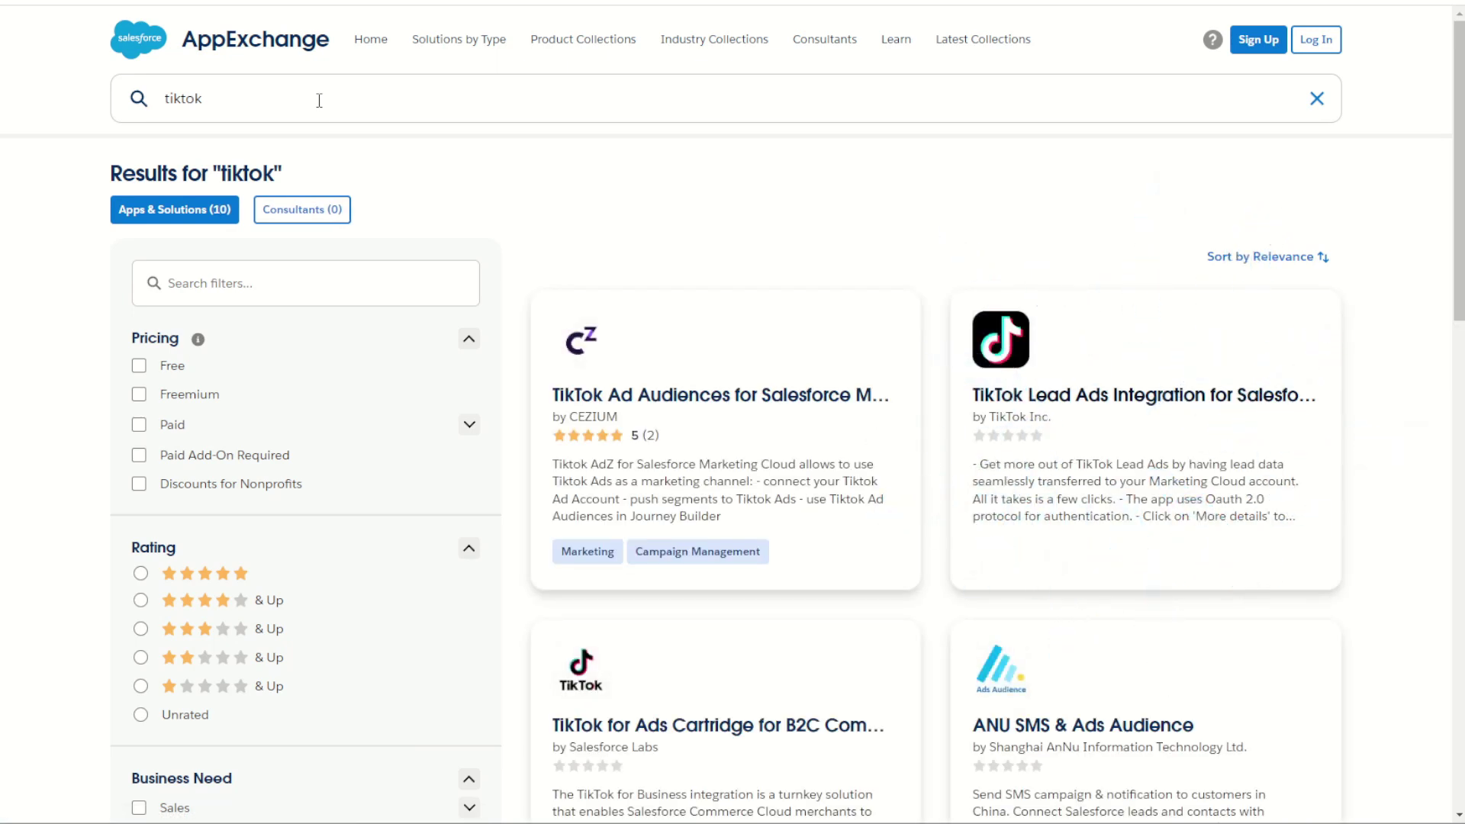
Get the TikTok Lead Ads Integration listing, sign in with Trailblazer via Google, and accept the terms
{"action": "left_click", "coordinate": [1130, 498]}
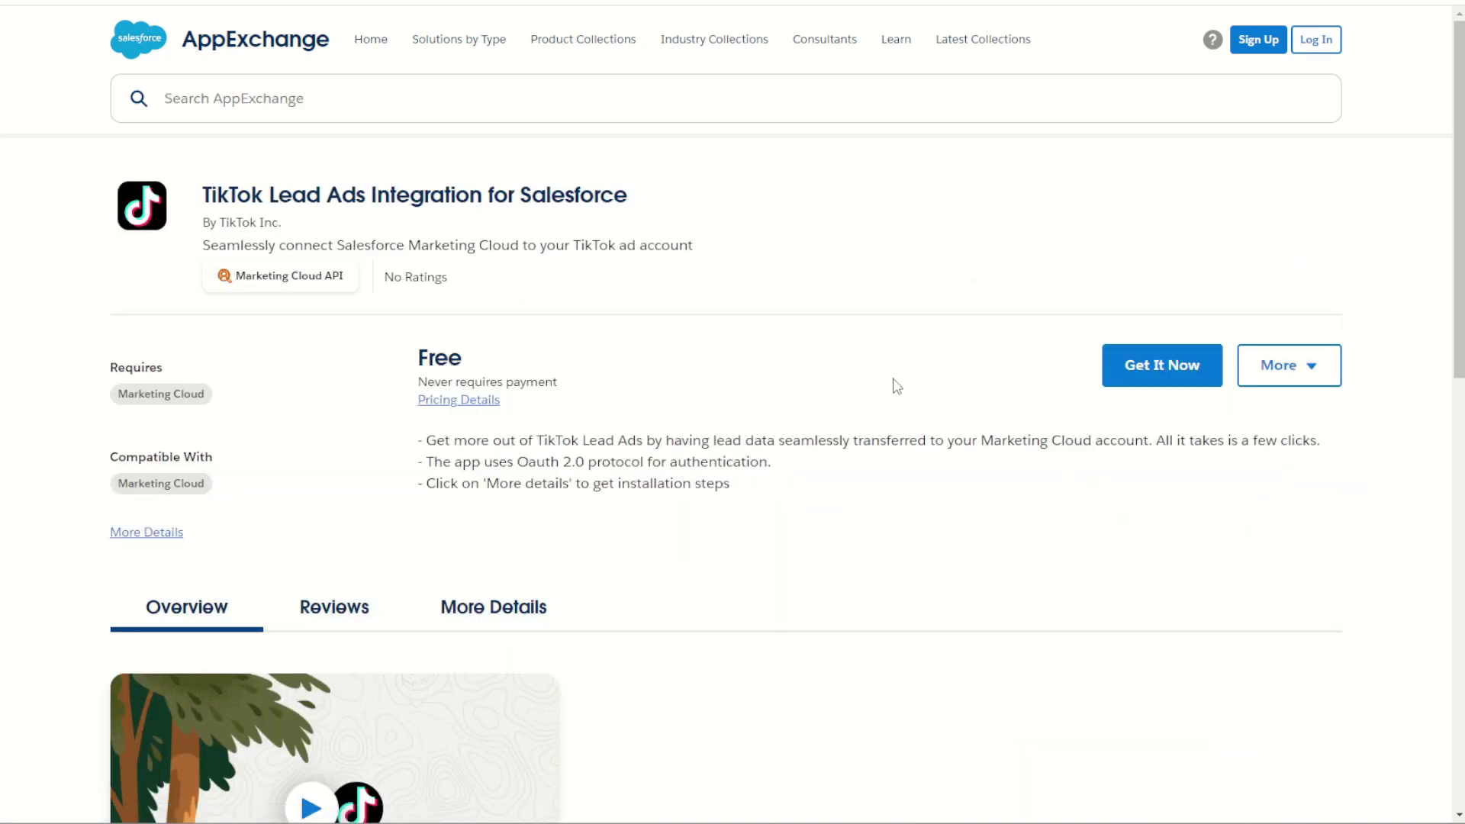
{"action": "left_click", "coordinate": [1168, 377]}
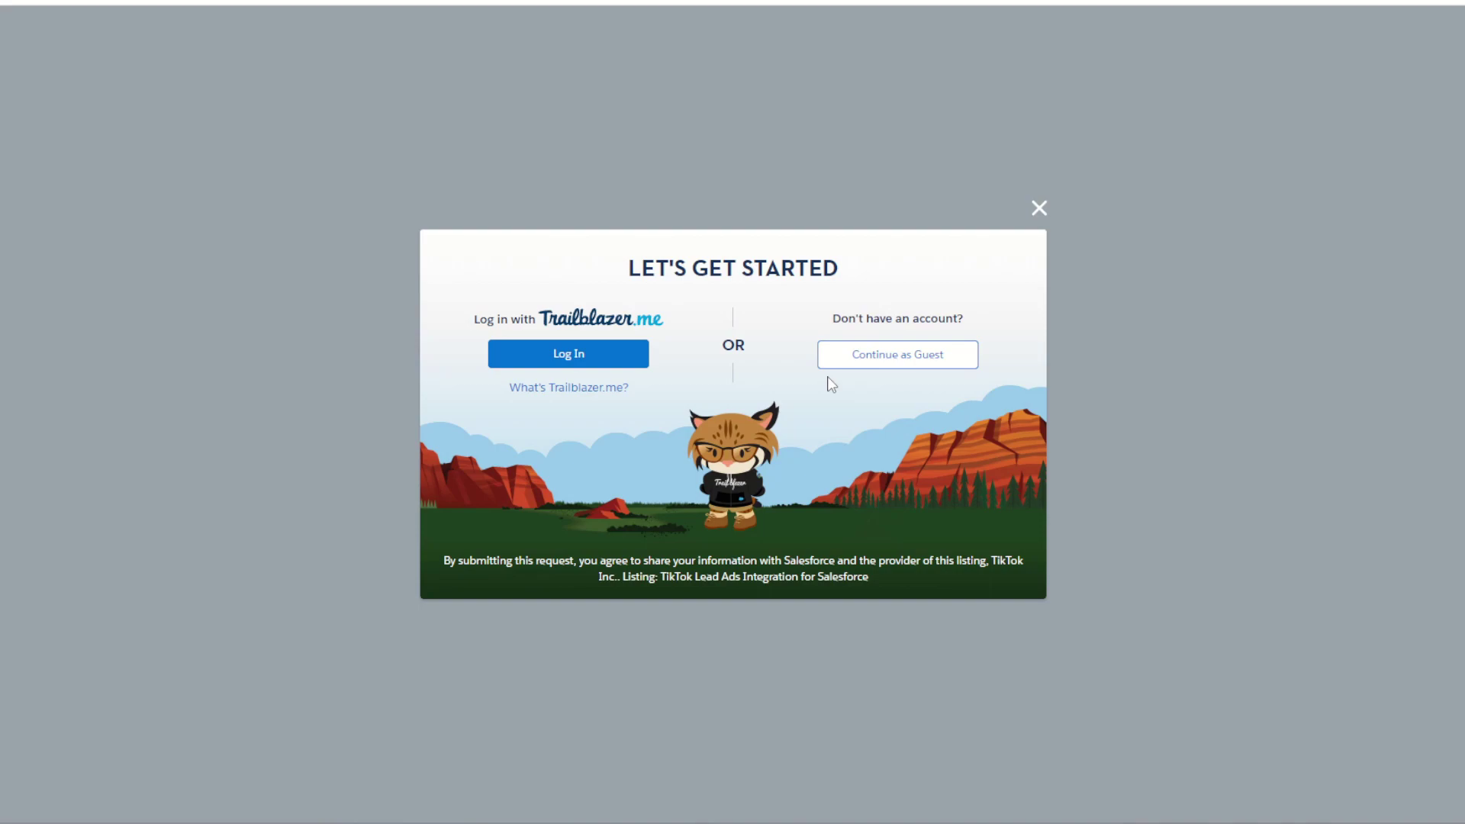
{"action": "left_click", "coordinate": [576, 359]}
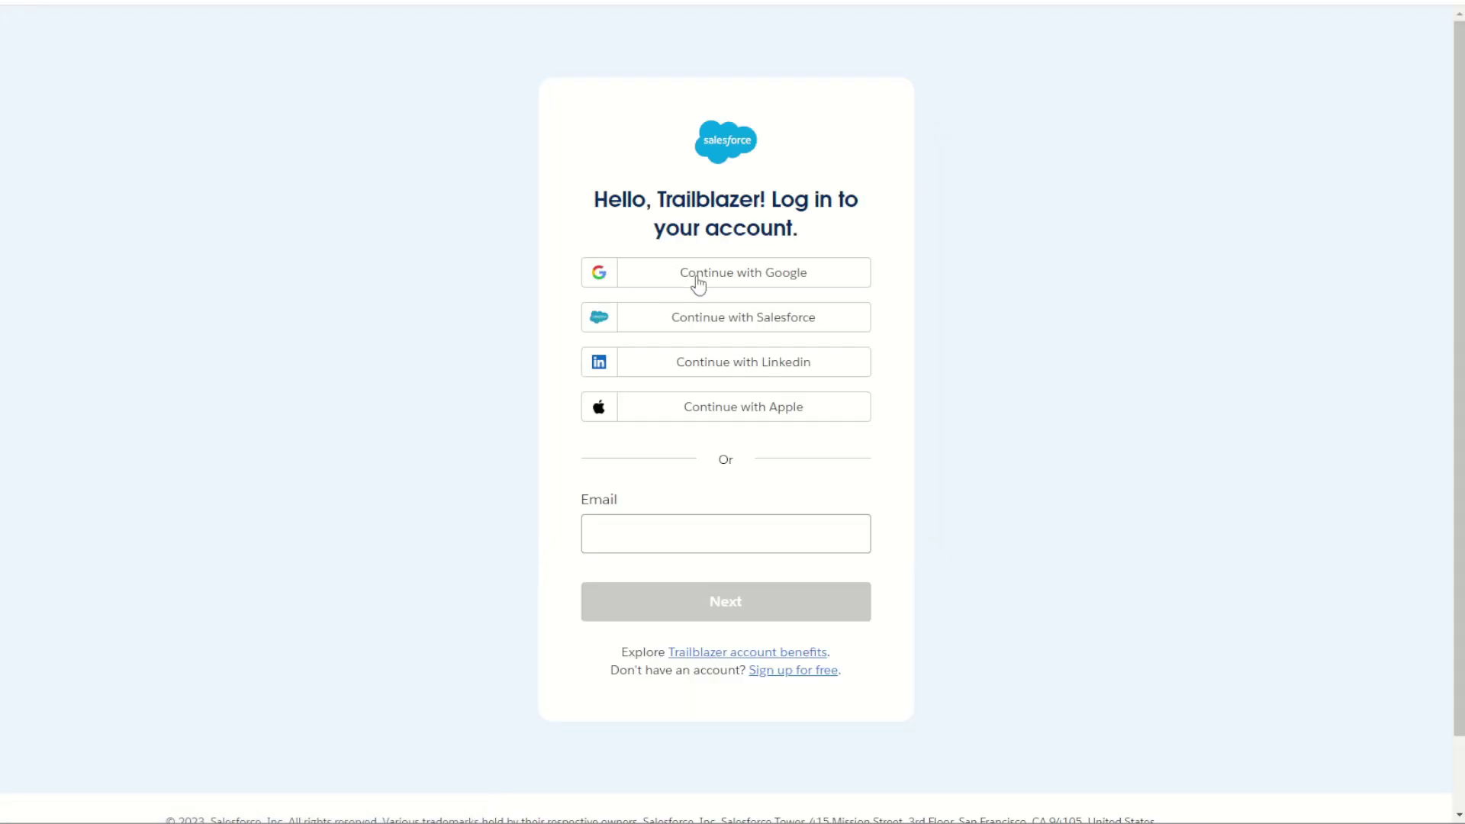
{"action": "left_click", "coordinate": [697, 284]}
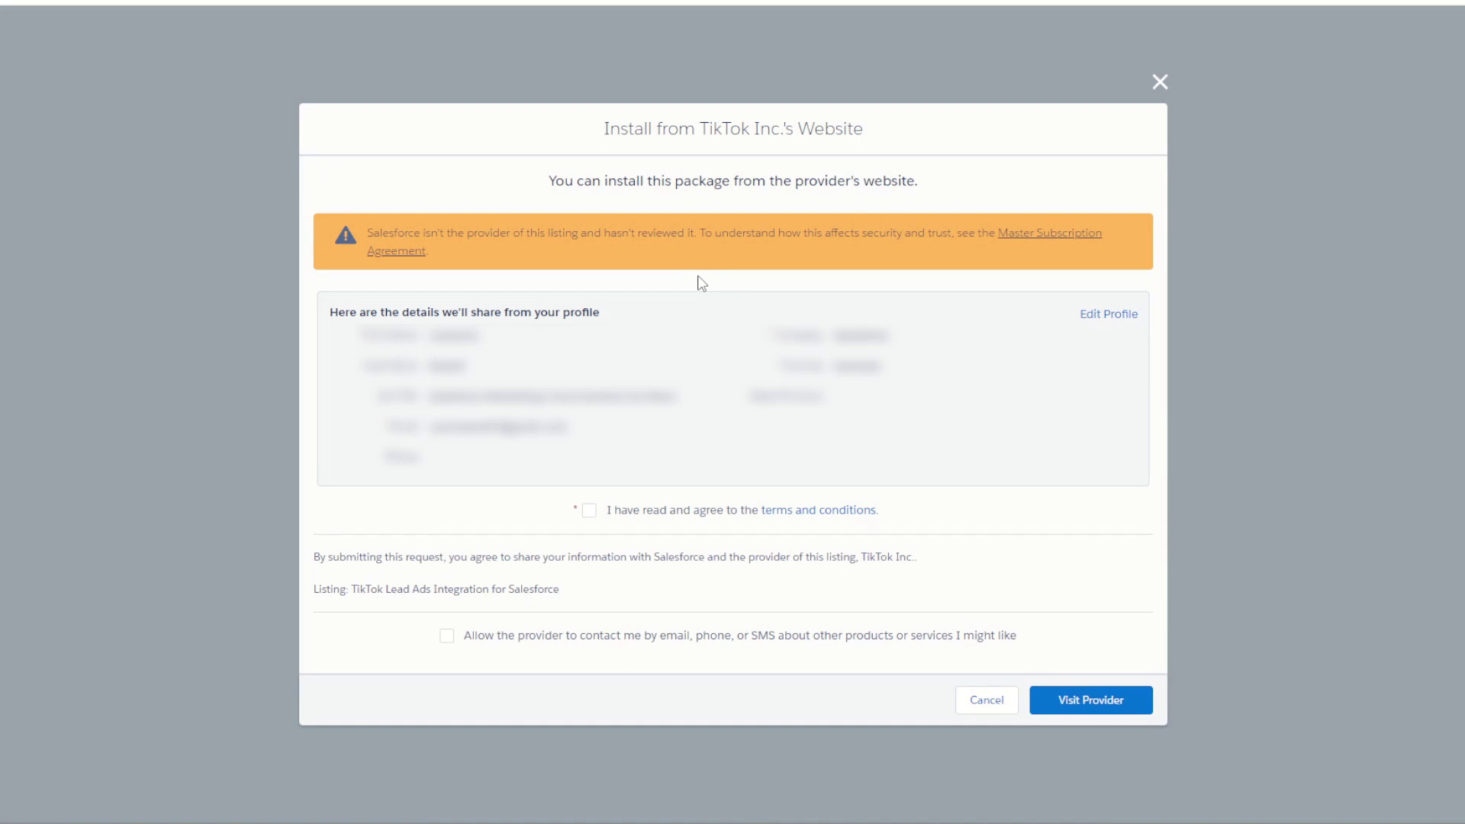
{"action": "left_click", "coordinate": [590, 511]}
Open the provider's TikTok Help Center guide and copy the step 3 install URL
{"action": "left_click", "coordinate": [1130, 708]}
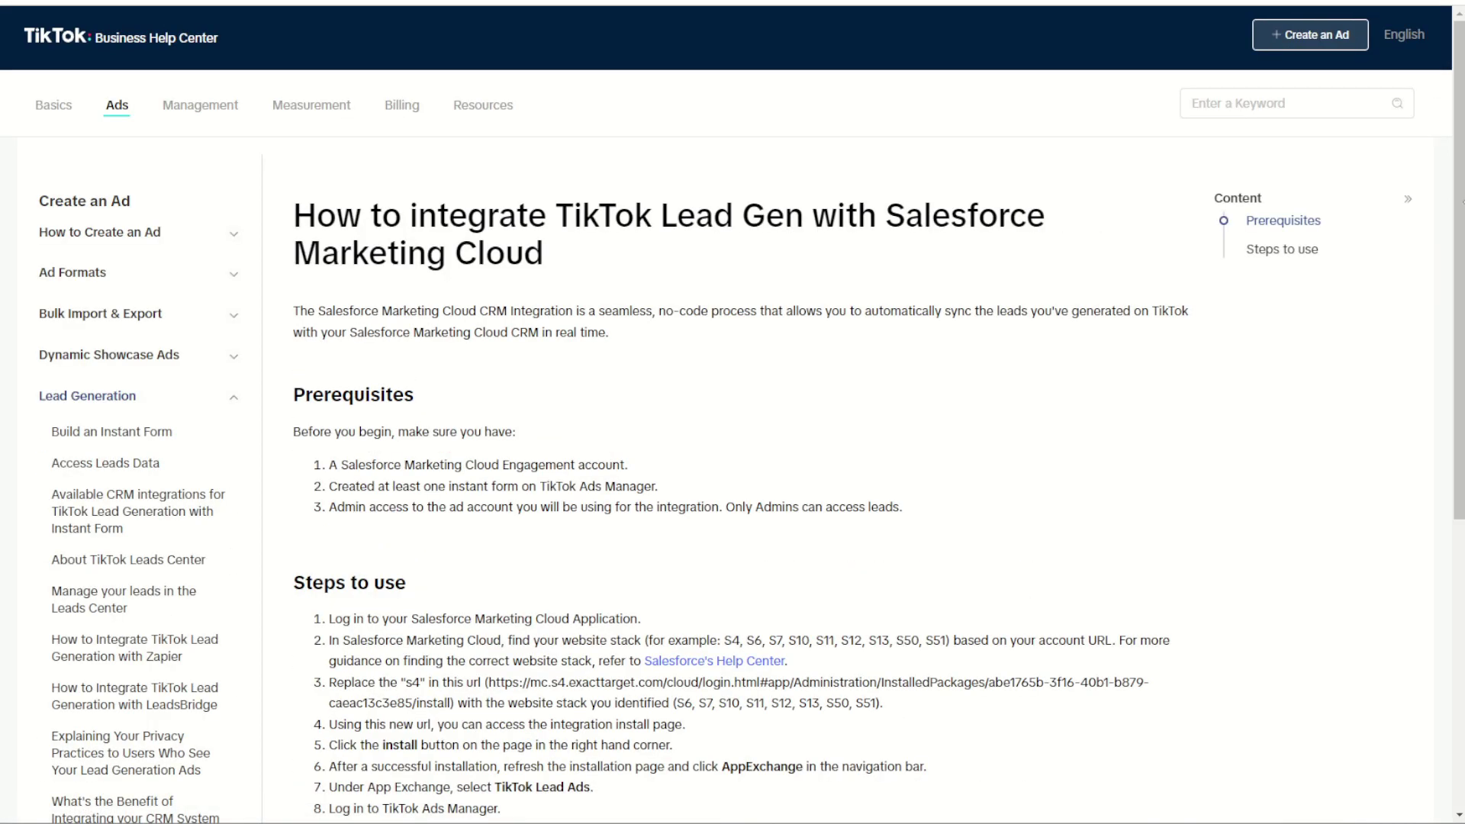
{"action": "scroll", "coordinate": [1020, 542], "scroll_direction": "down", "scroll_amount": 2}
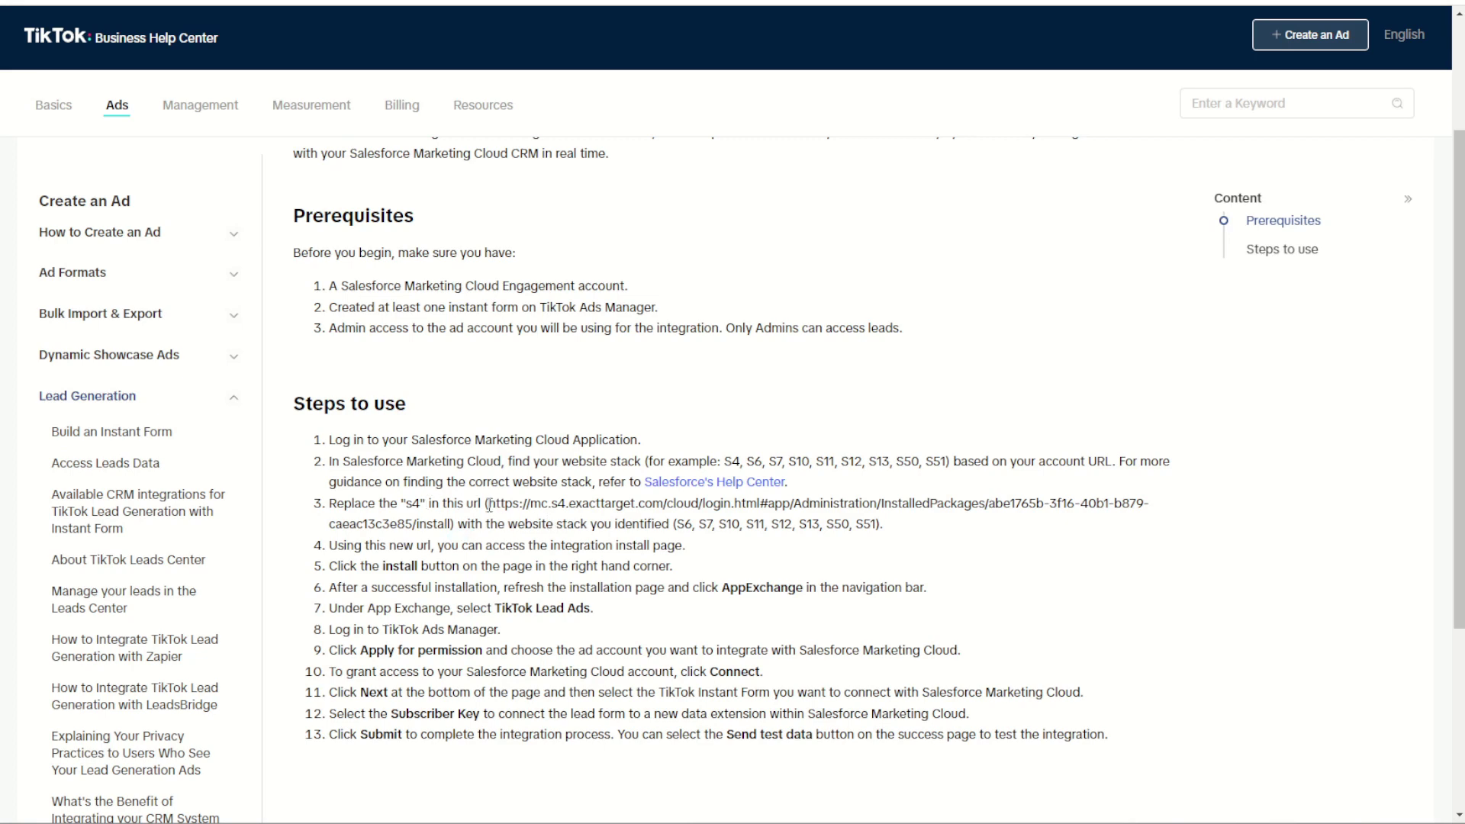
{"action": "left_click_drag", "start_coordinate": [489, 505], "coordinate": [453, 526]}
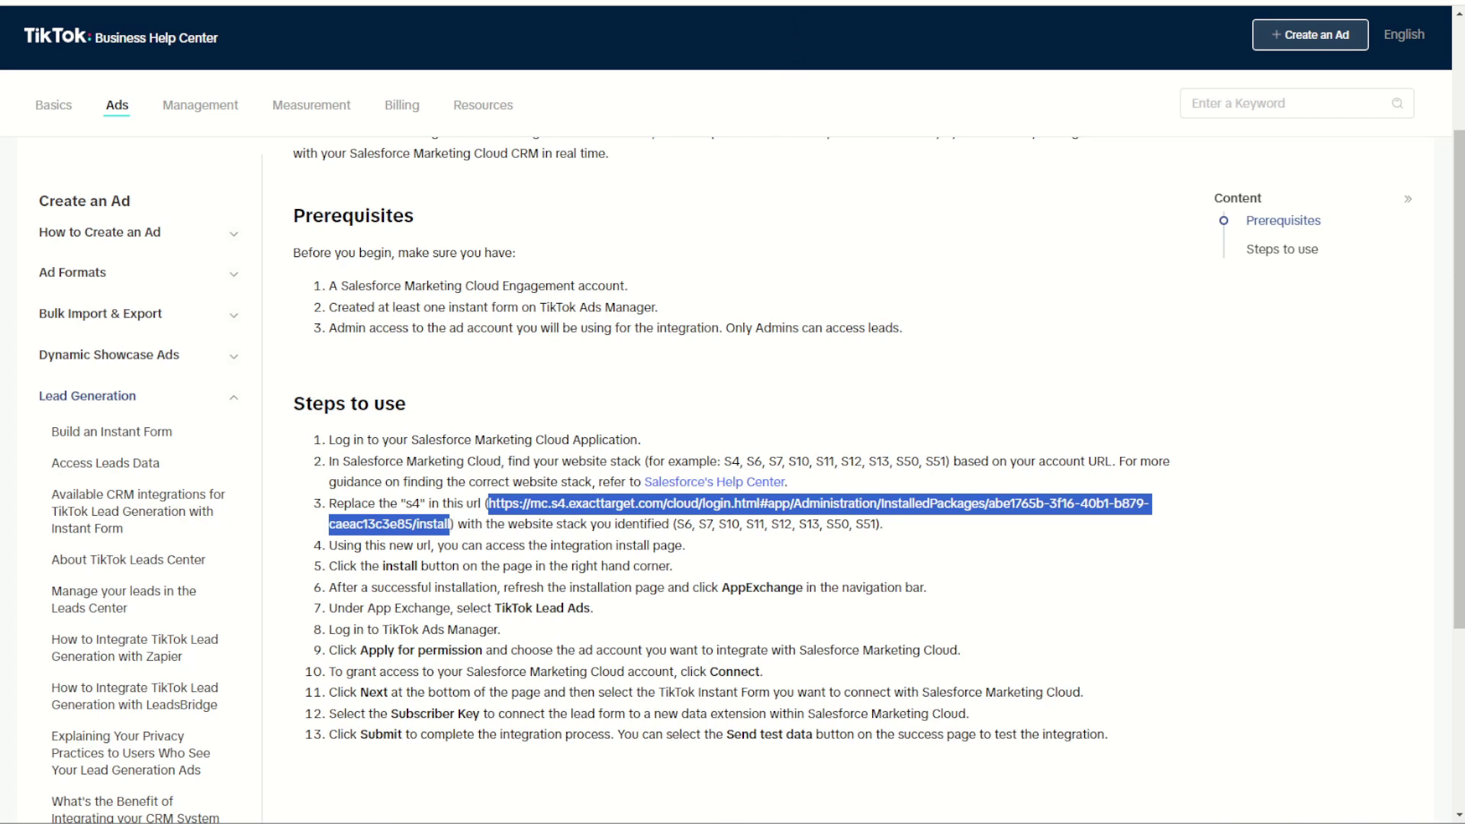
{"action": "key", "text": "alt+Tab"}
{"action": "key", "text": "alt+Tab"}
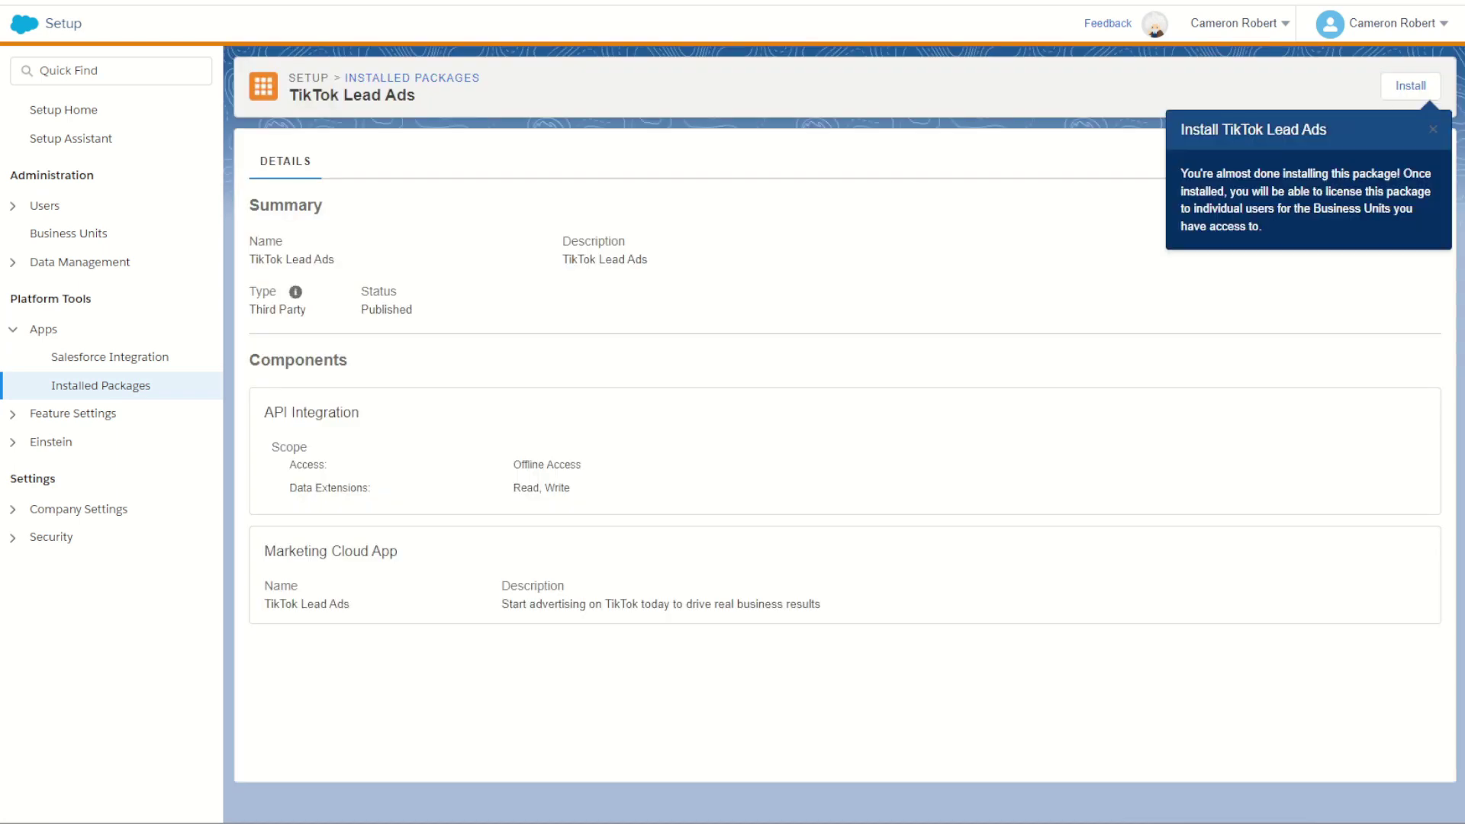
Install the TikTok Lead Ads package and agree to the Salesforce Terms & Conditions
{"action": "left_click", "coordinate": [1404, 88]}
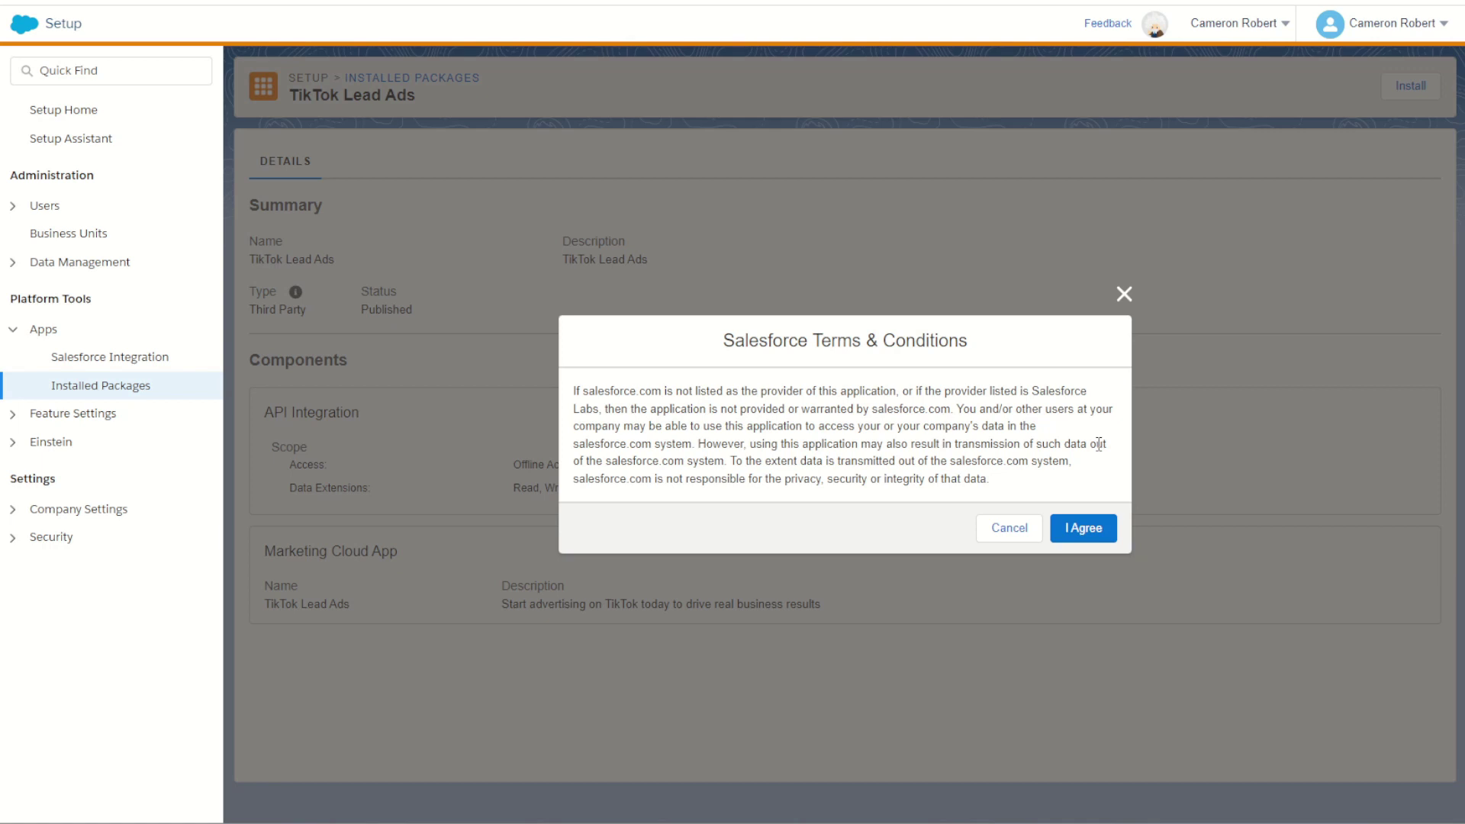
{"action": "left_click", "coordinate": [1097, 530]}
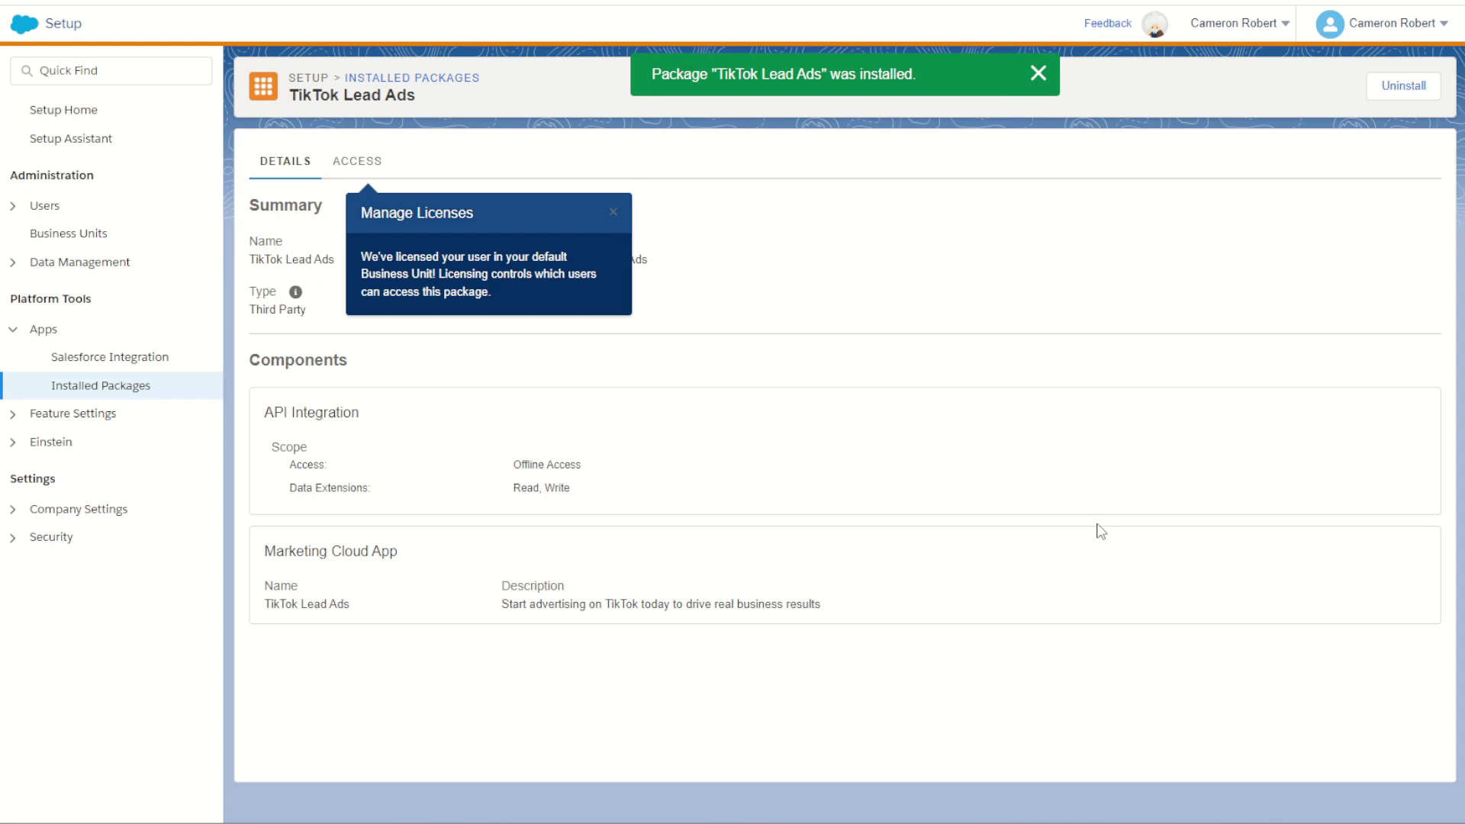
{"action": "left_click", "coordinate": [374, 163]}
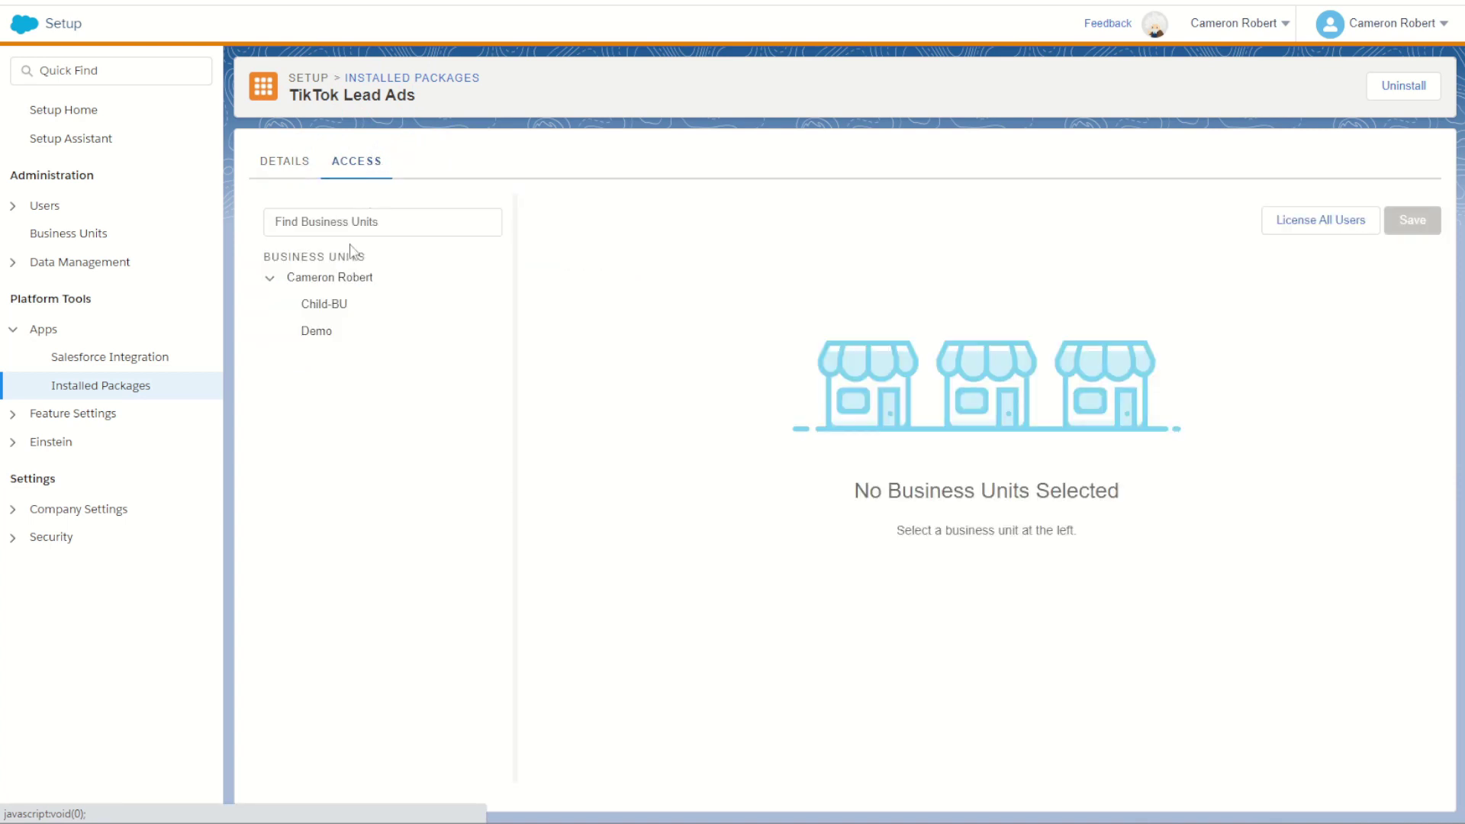
{"action": "left_click", "coordinate": [348, 282]}
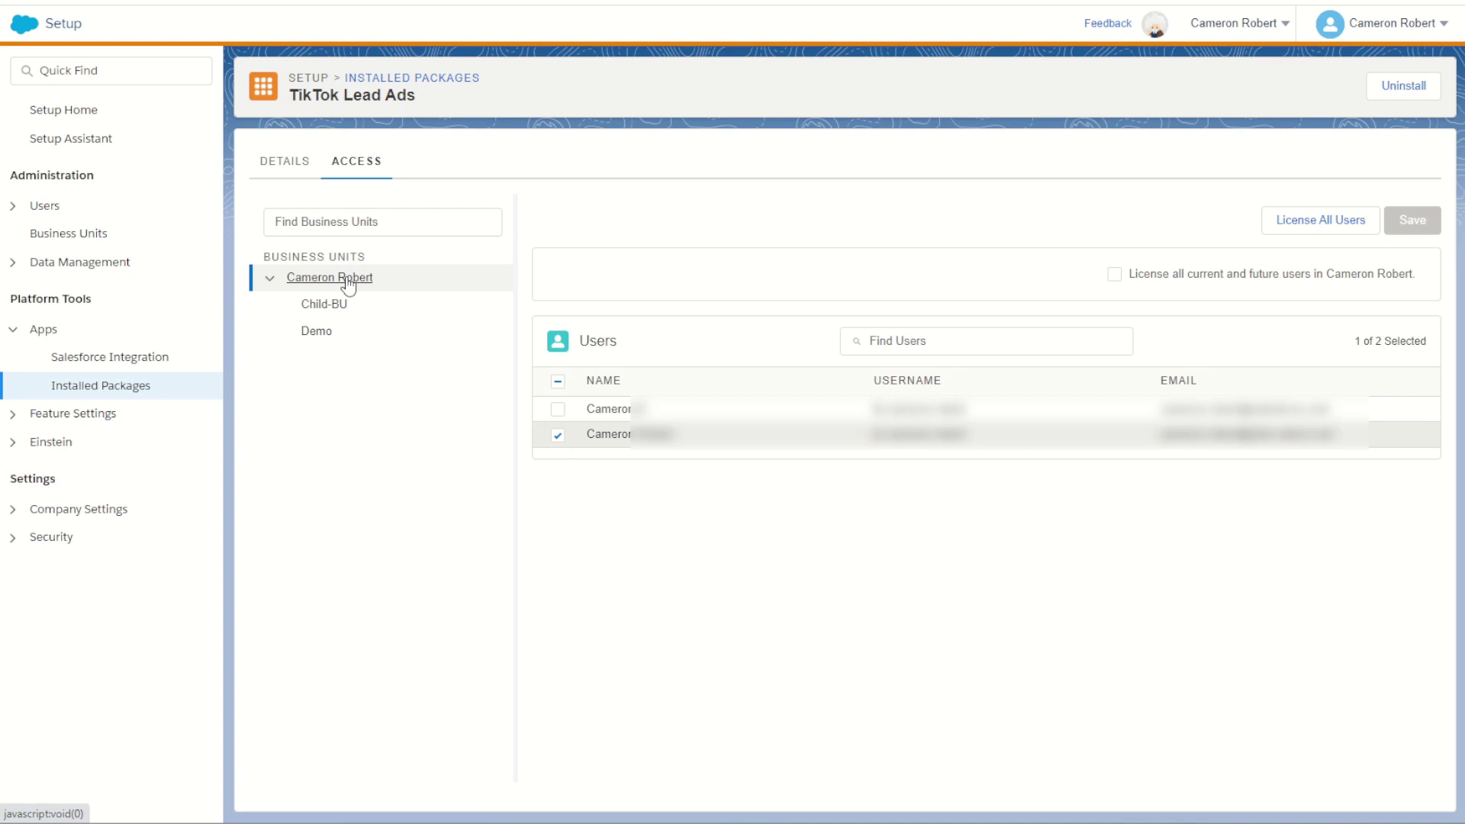
{"action": "left_click", "coordinate": [301, 167]}
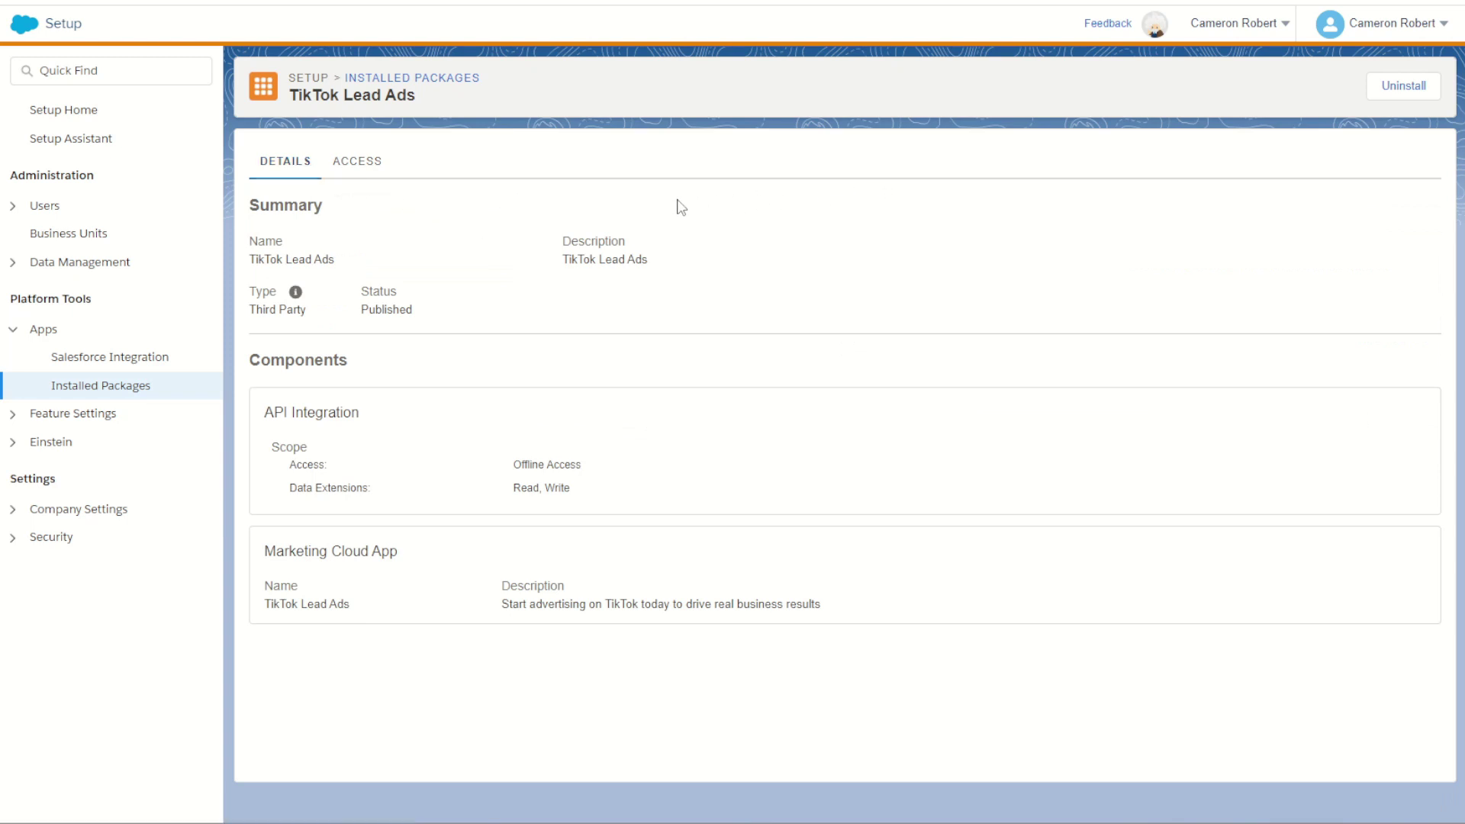
Reveal the Marketing Cloud app bar and its AppExchange menu listing TikTok Lead Ads
{"action": "mouse_move", "coordinate": [50, 39]}
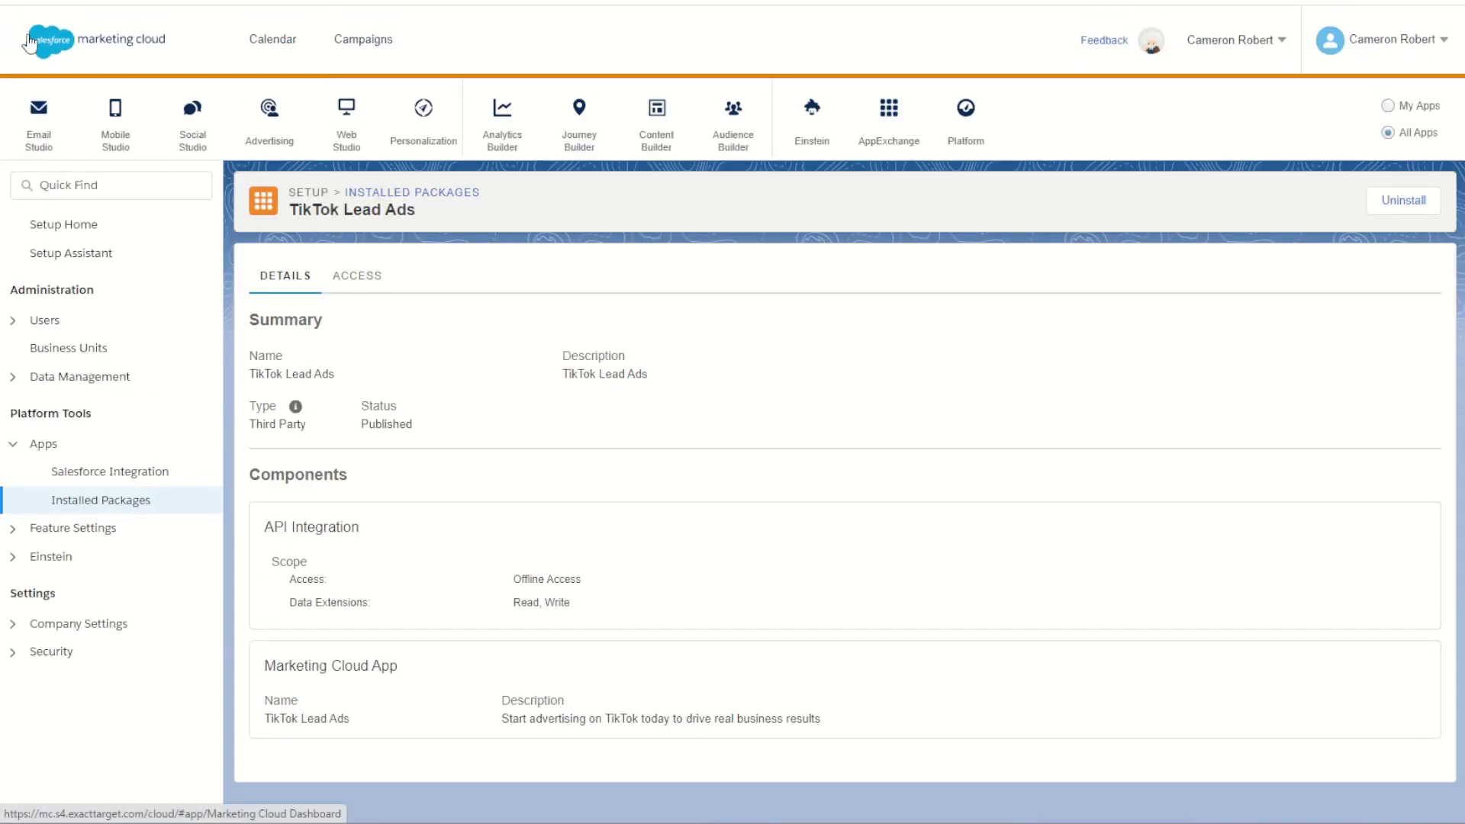
{"action": "mouse_move", "coordinate": [889, 105]}
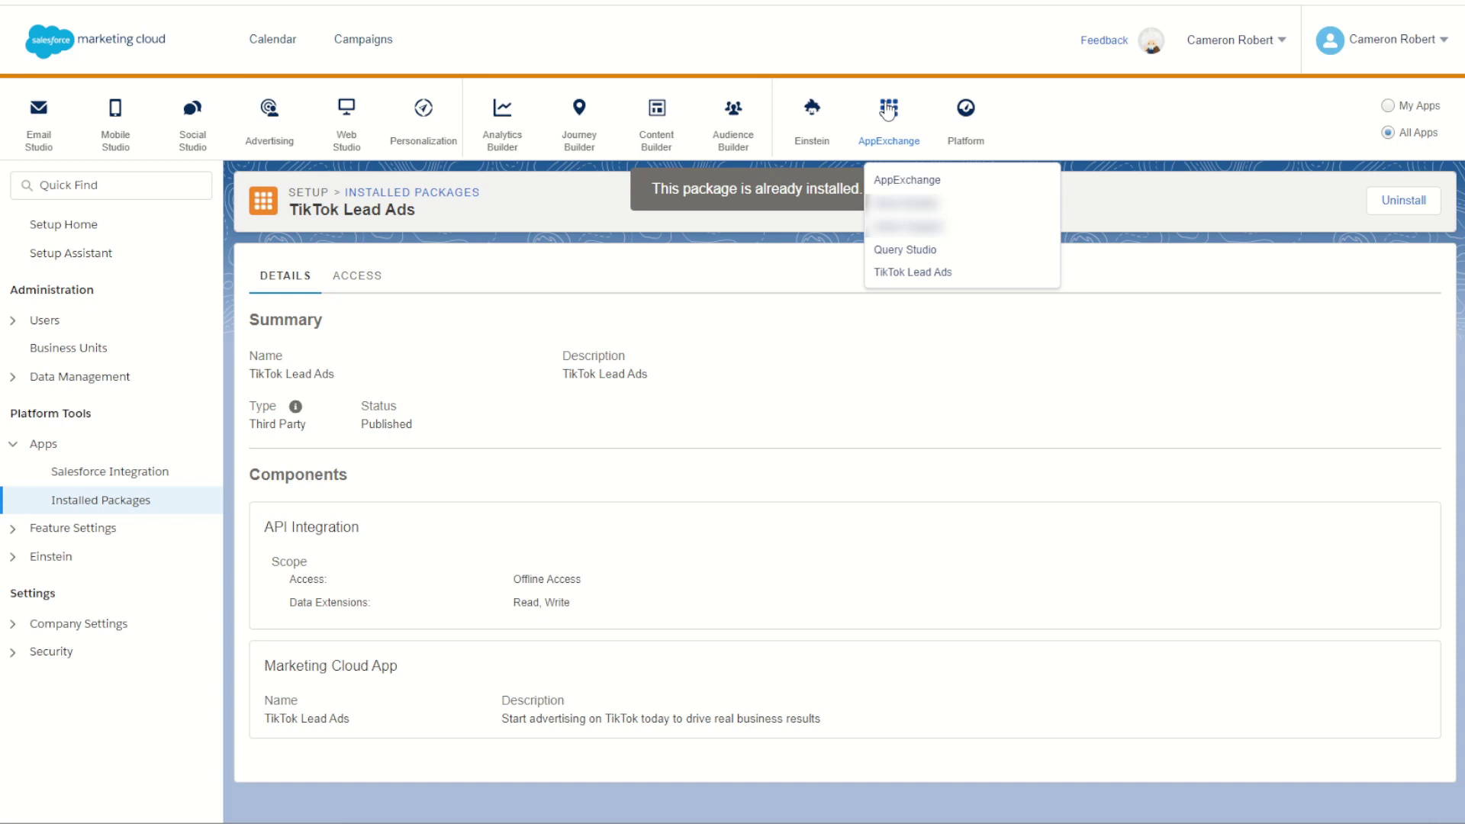
Launch TikTok Lead Ads and submit a new account sign-up with an e-mail address
{"action": "left_click", "coordinate": [1013, 277]}
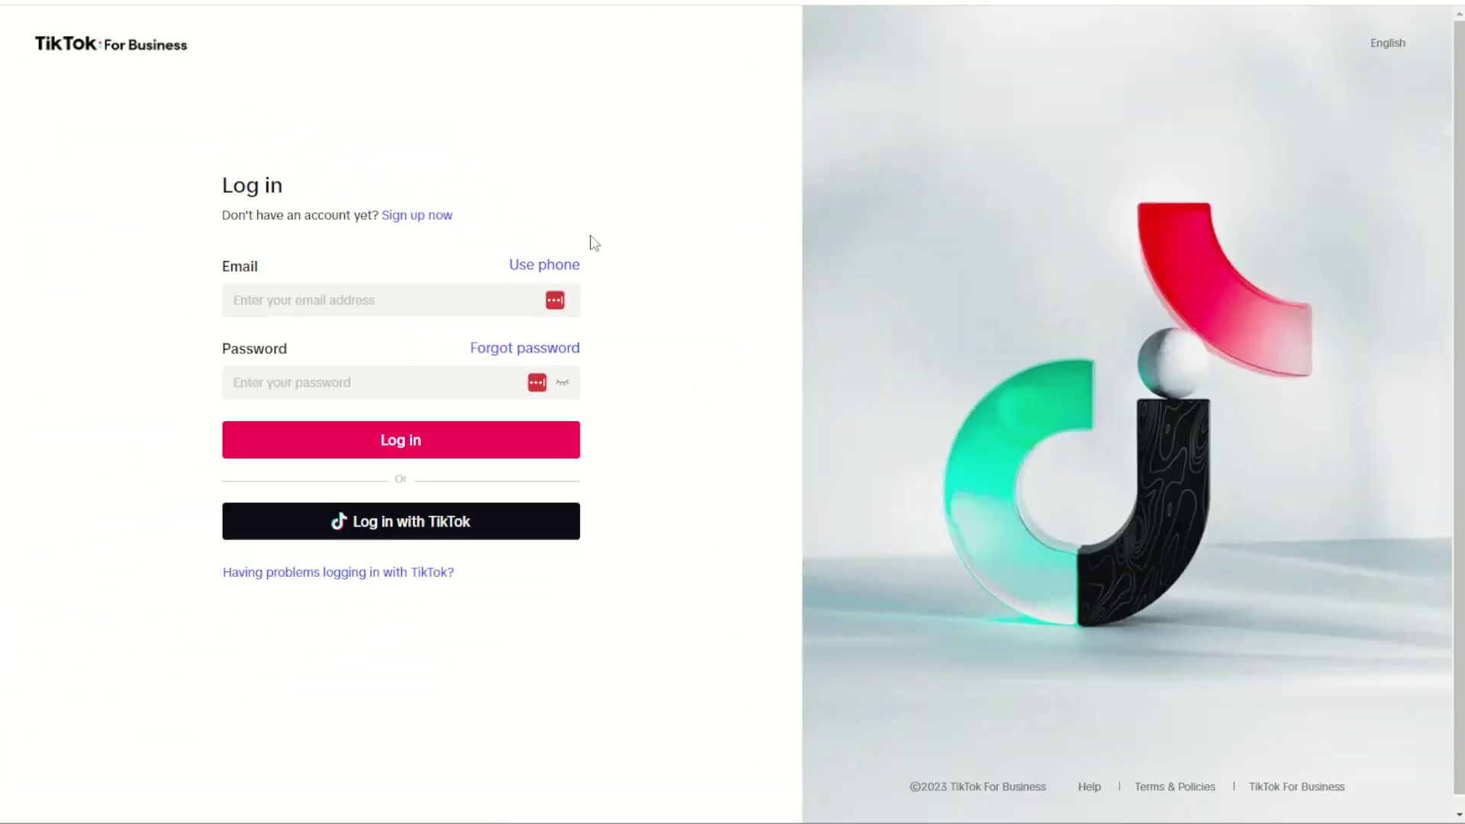
{"action": "left_click", "coordinate": [443, 217]}
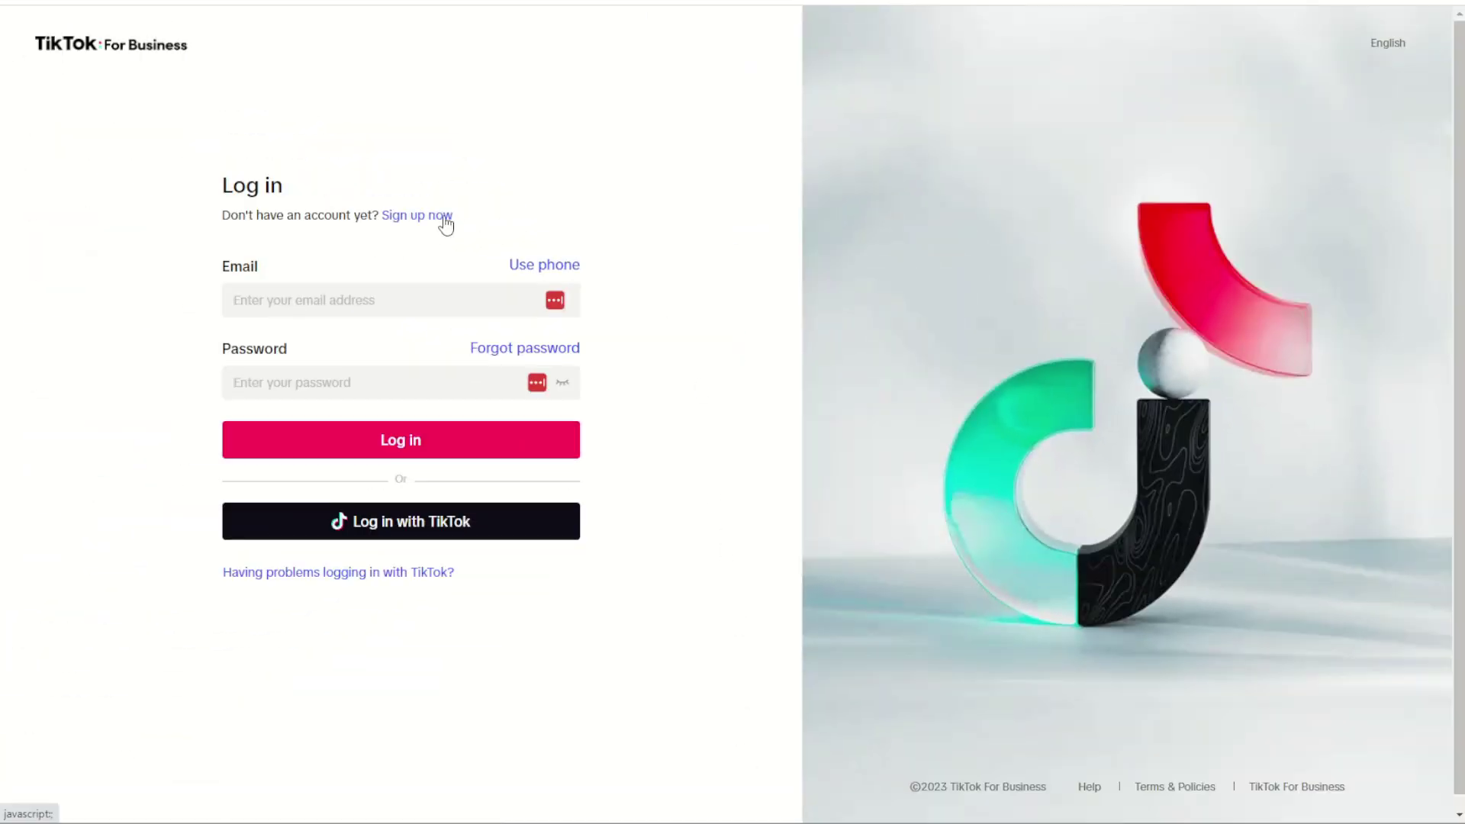
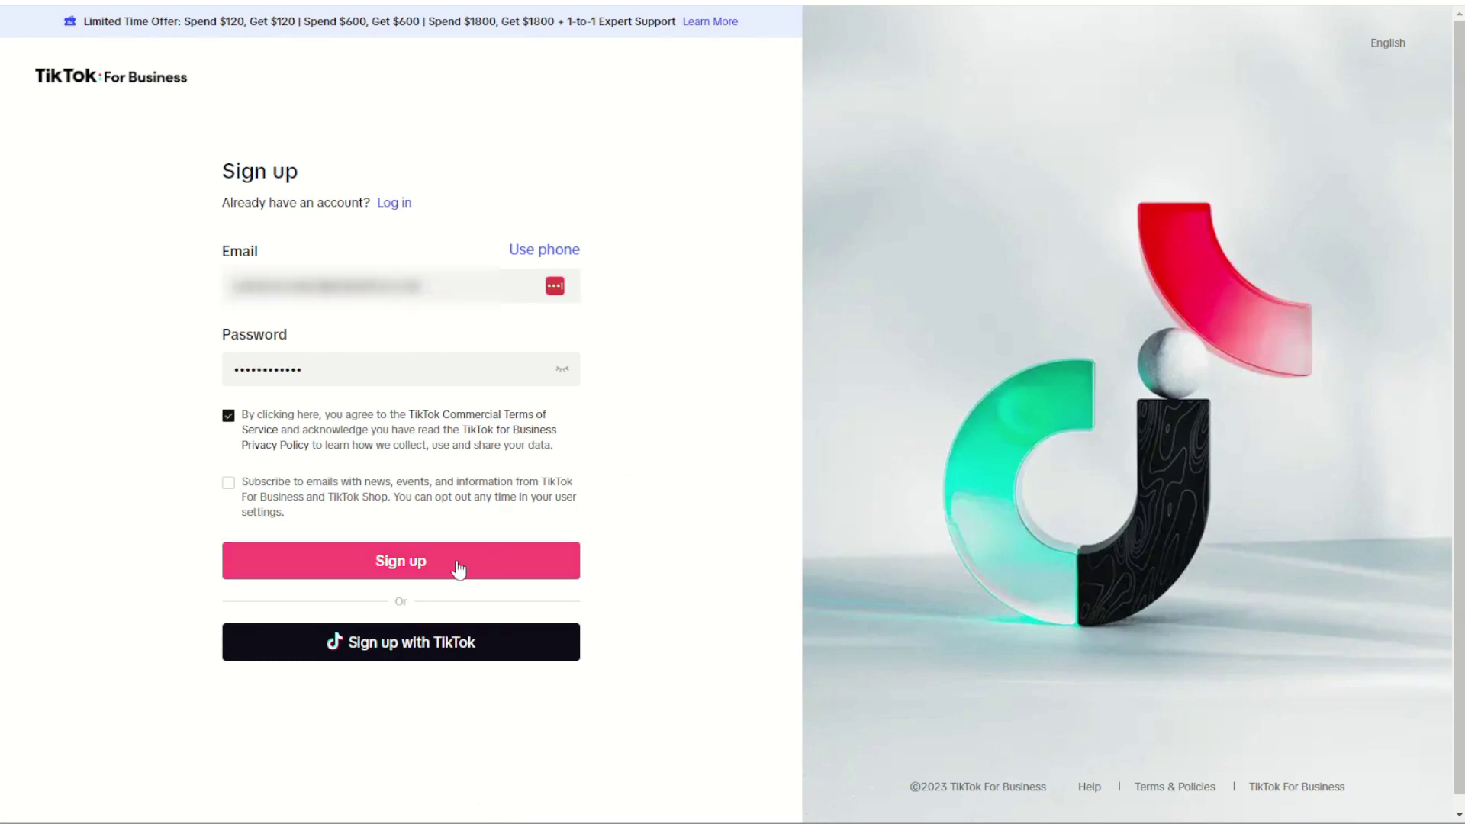
{"action": "left_click", "coordinate": [461, 564]}
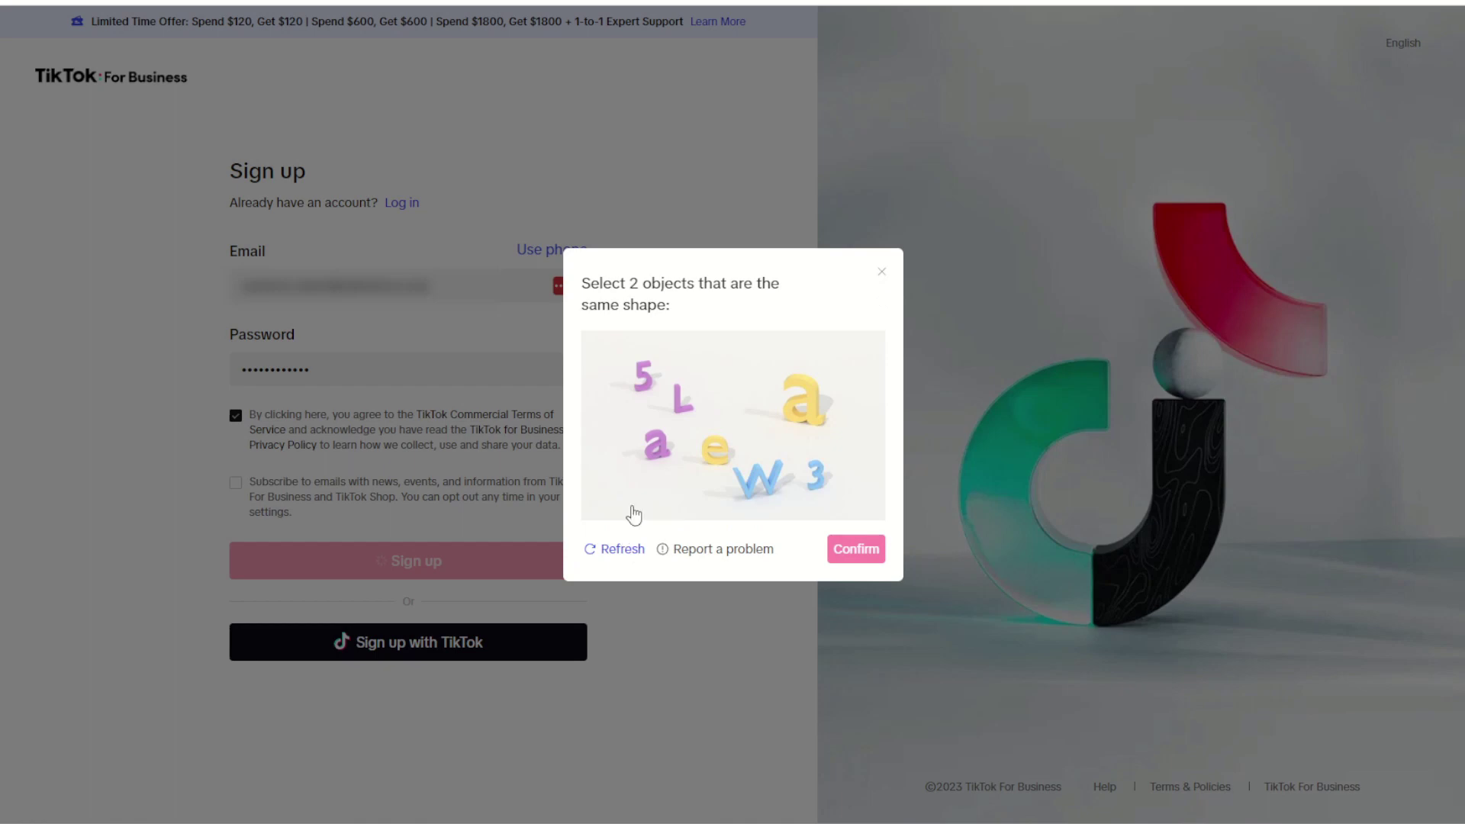
Solve the letter-matching captcha and enter the e-mailed verification code
{"action": "left_click", "coordinate": [654, 445]}
{"action": "left_click", "coordinate": [801, 399]}
{"action": "left_click", "coordinate": [852, 549]}
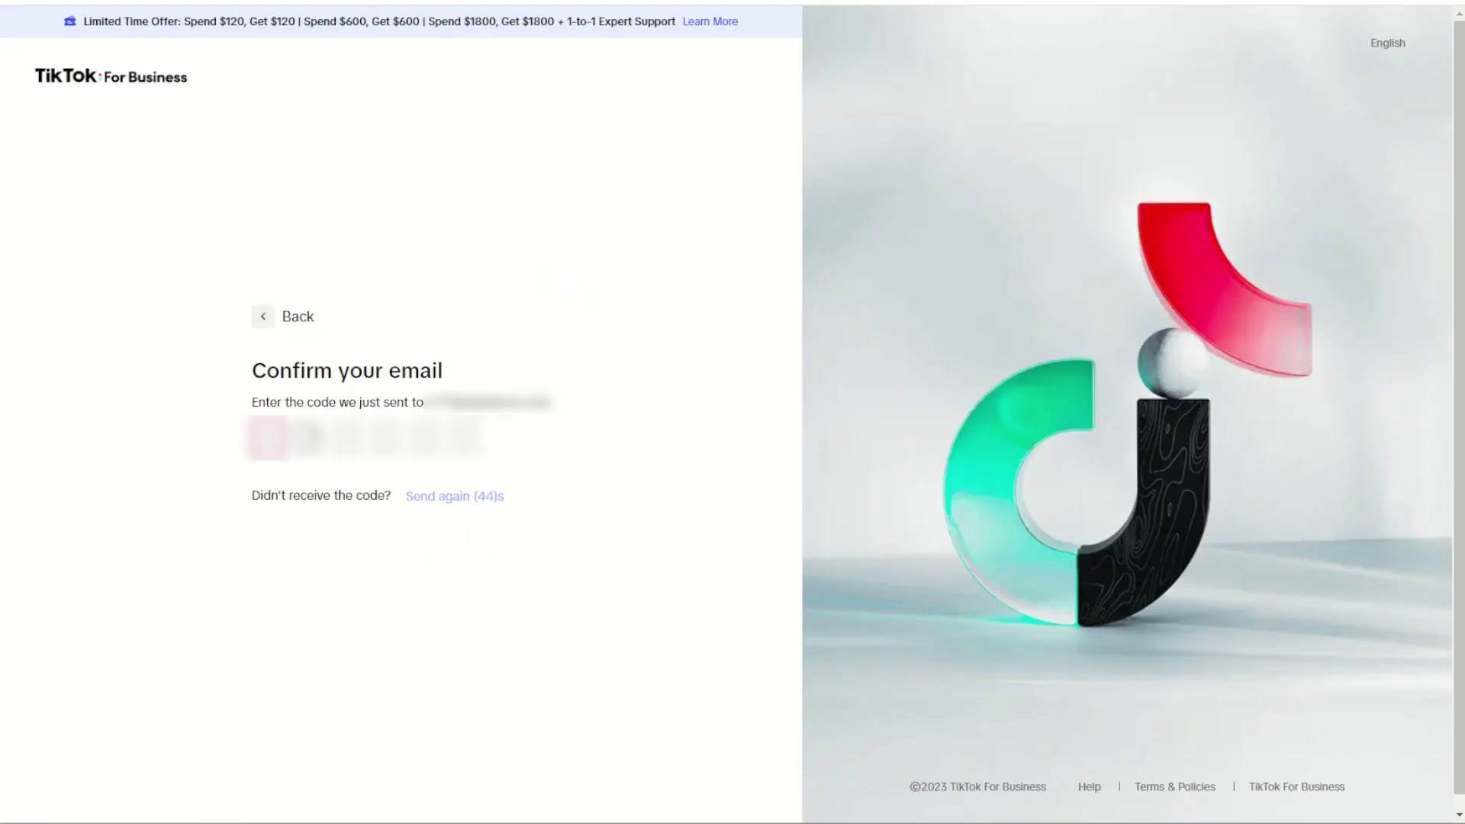
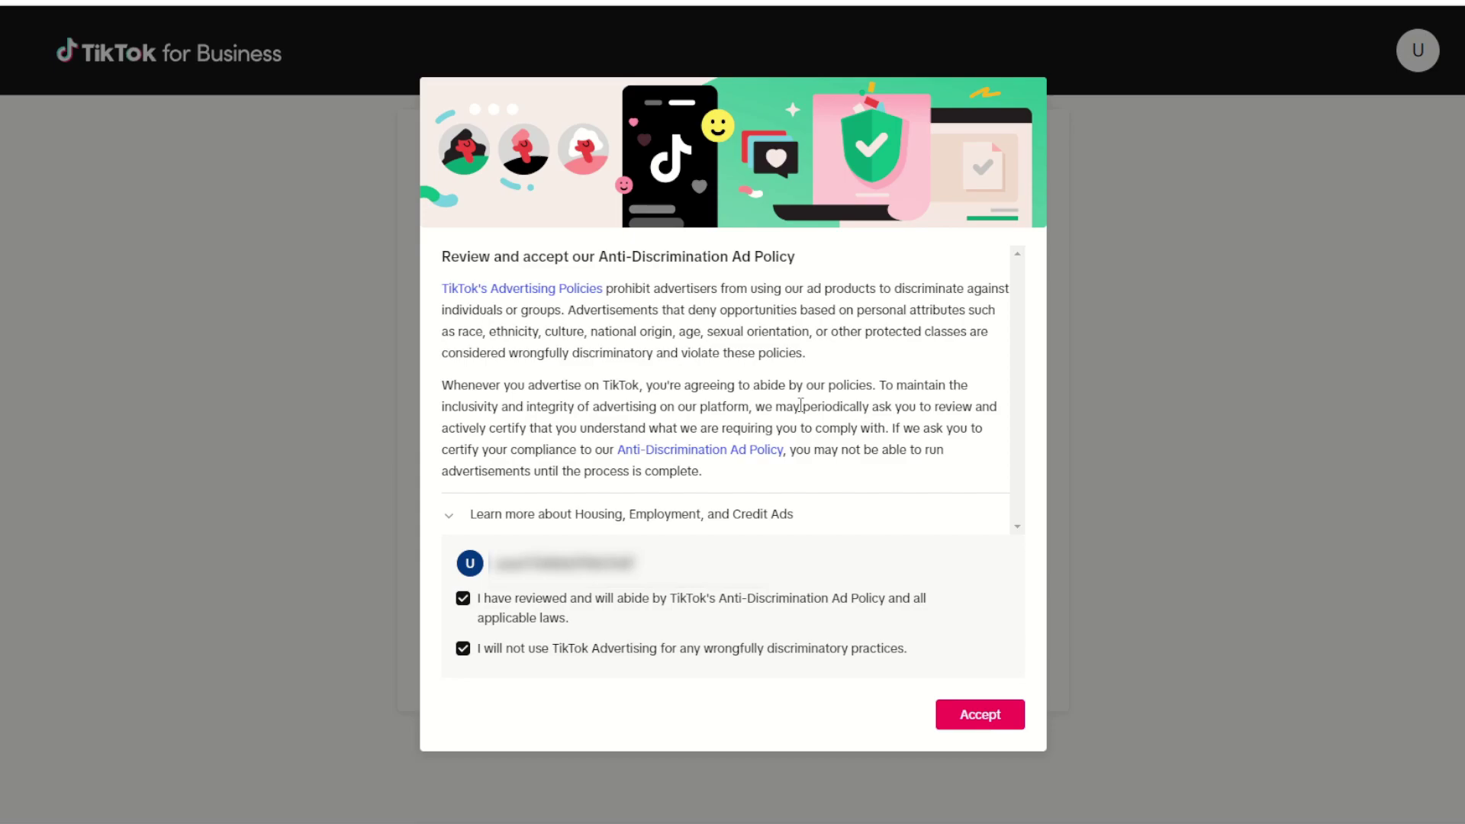
Accept the Anti-Discrimination Ad Policy, grant the permissions, and open the Ads Manager account list
{"action": "left_click", "coordinate": [966, 714]}
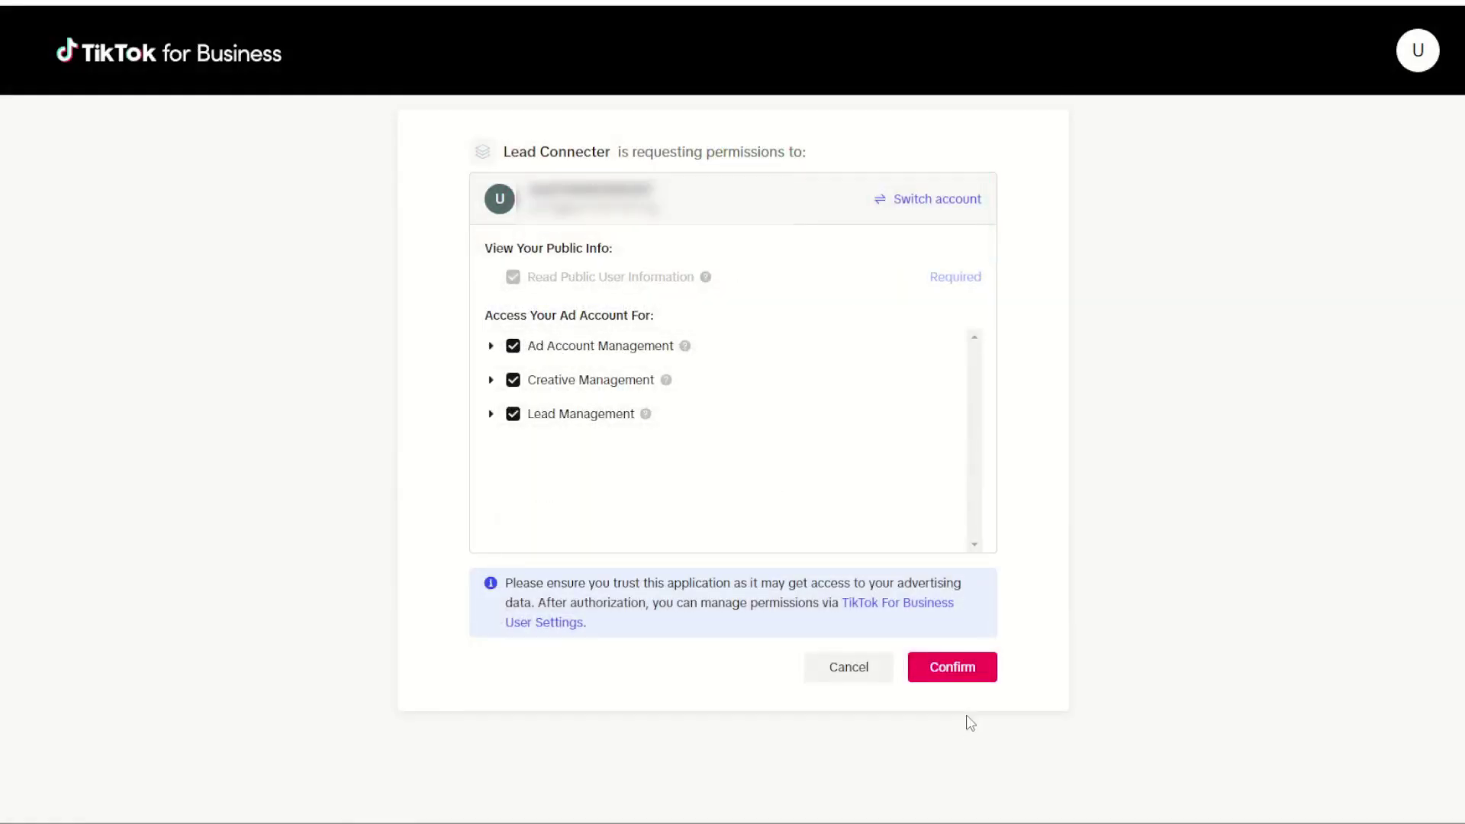
{"action": "left_click", "coordinate": [961, 673]}
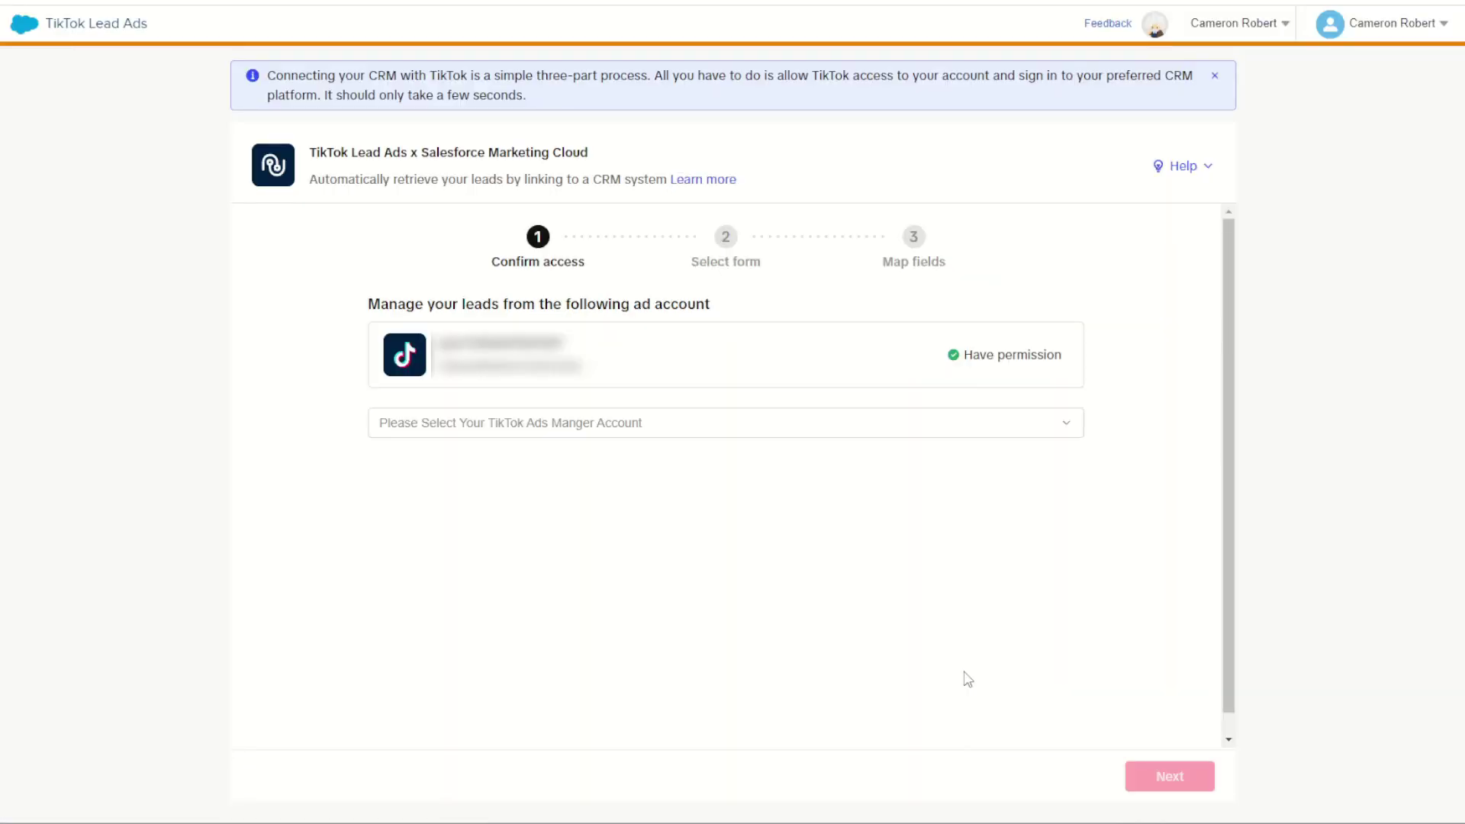
{"action": "left_click", "coordinate": [831, 426]}
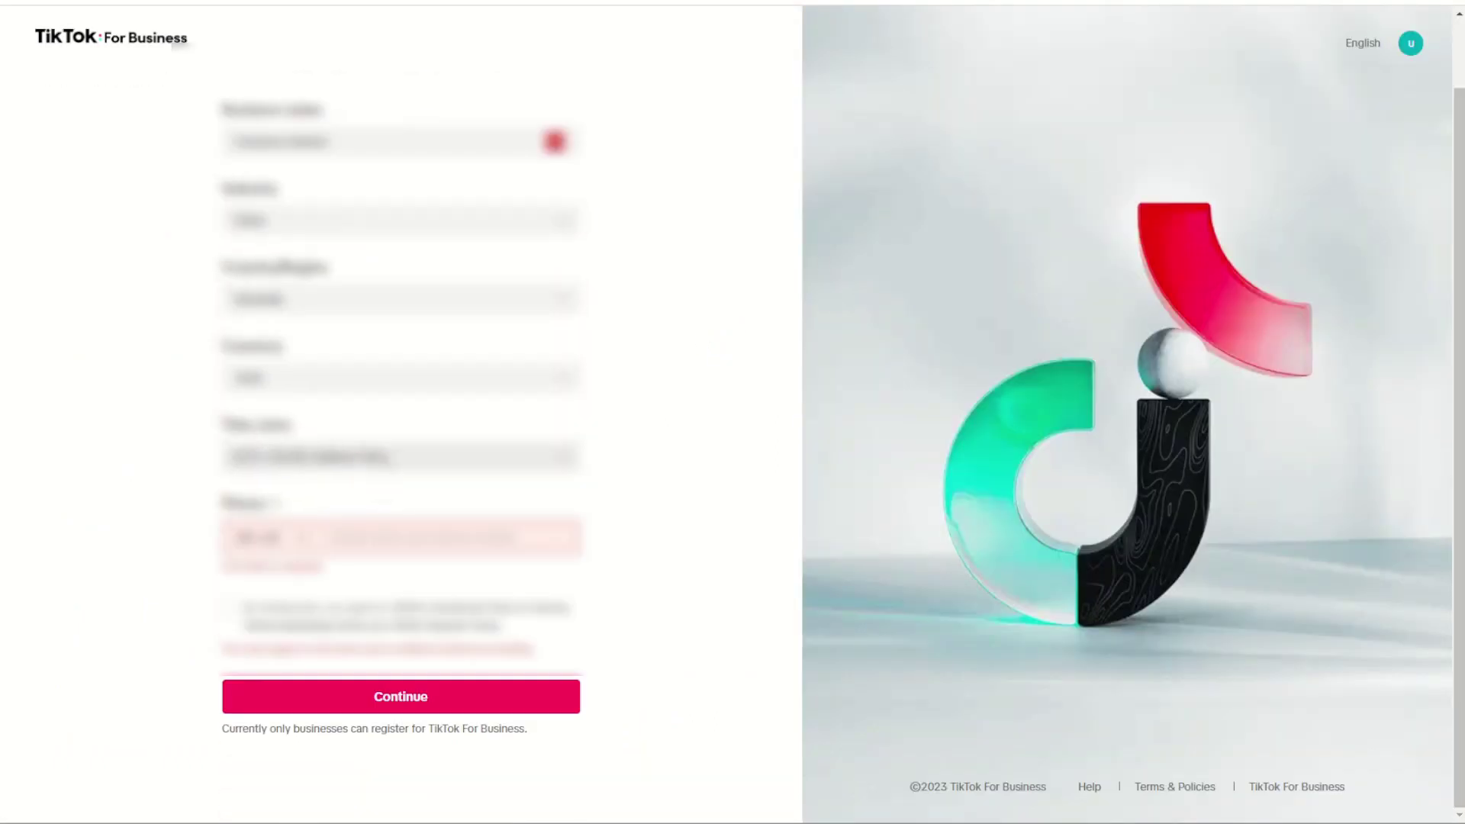
Leave the time zone unchanged and continue to Ads Manager with Manual payment
{"action": "left_click", "coordinate": [400, 456]}
{"action": "scroll", "coordinate": [582, 687], "scroll_direction": "down", "scroll_amount": 5}
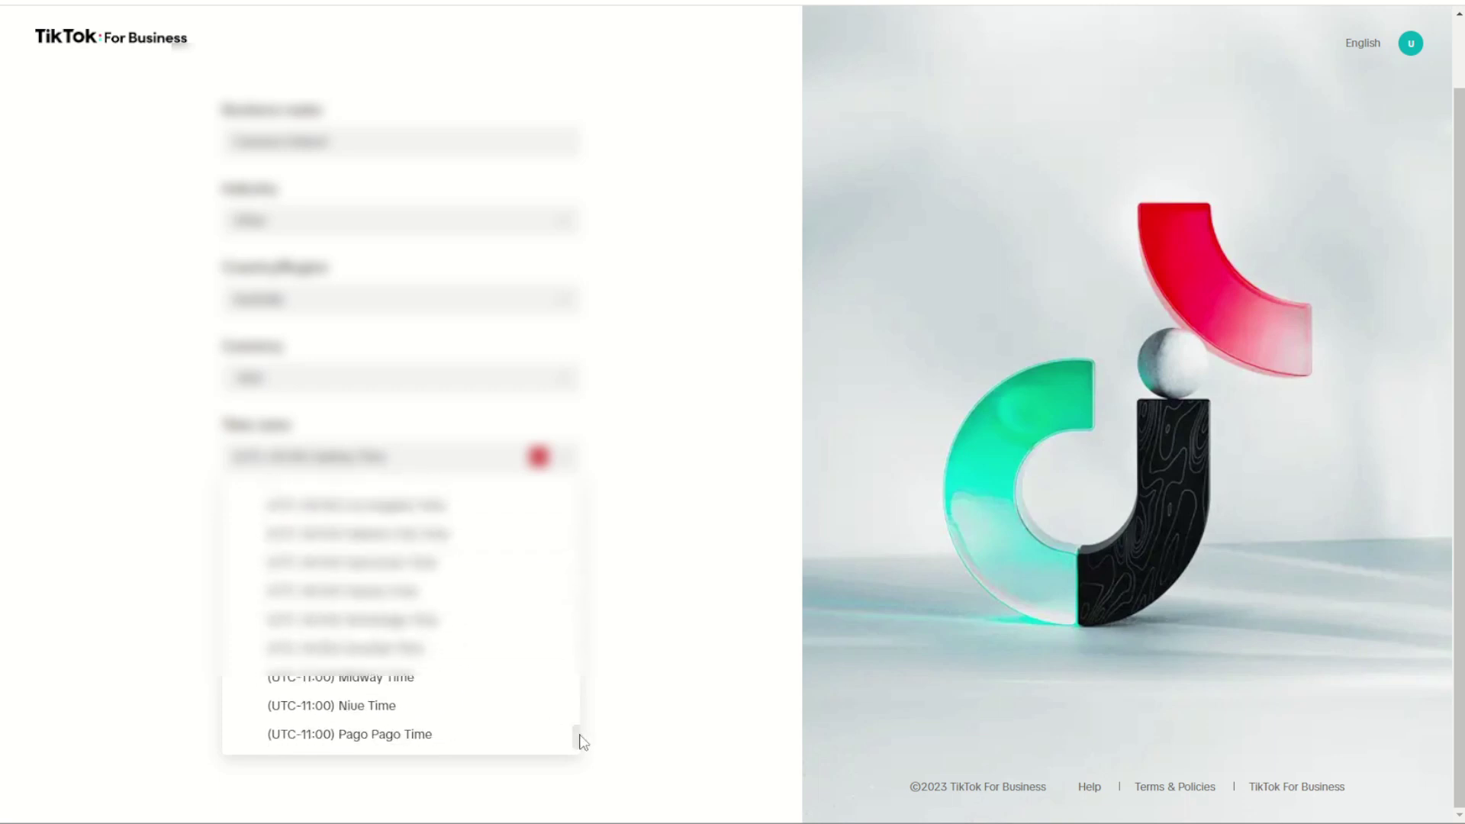
{"action": "left_click", "coordinate": [651, 455]}
{"action": "scroll", "coordinate": [603, 649], "scroll_direction": "up", "scroll_amount": 1}
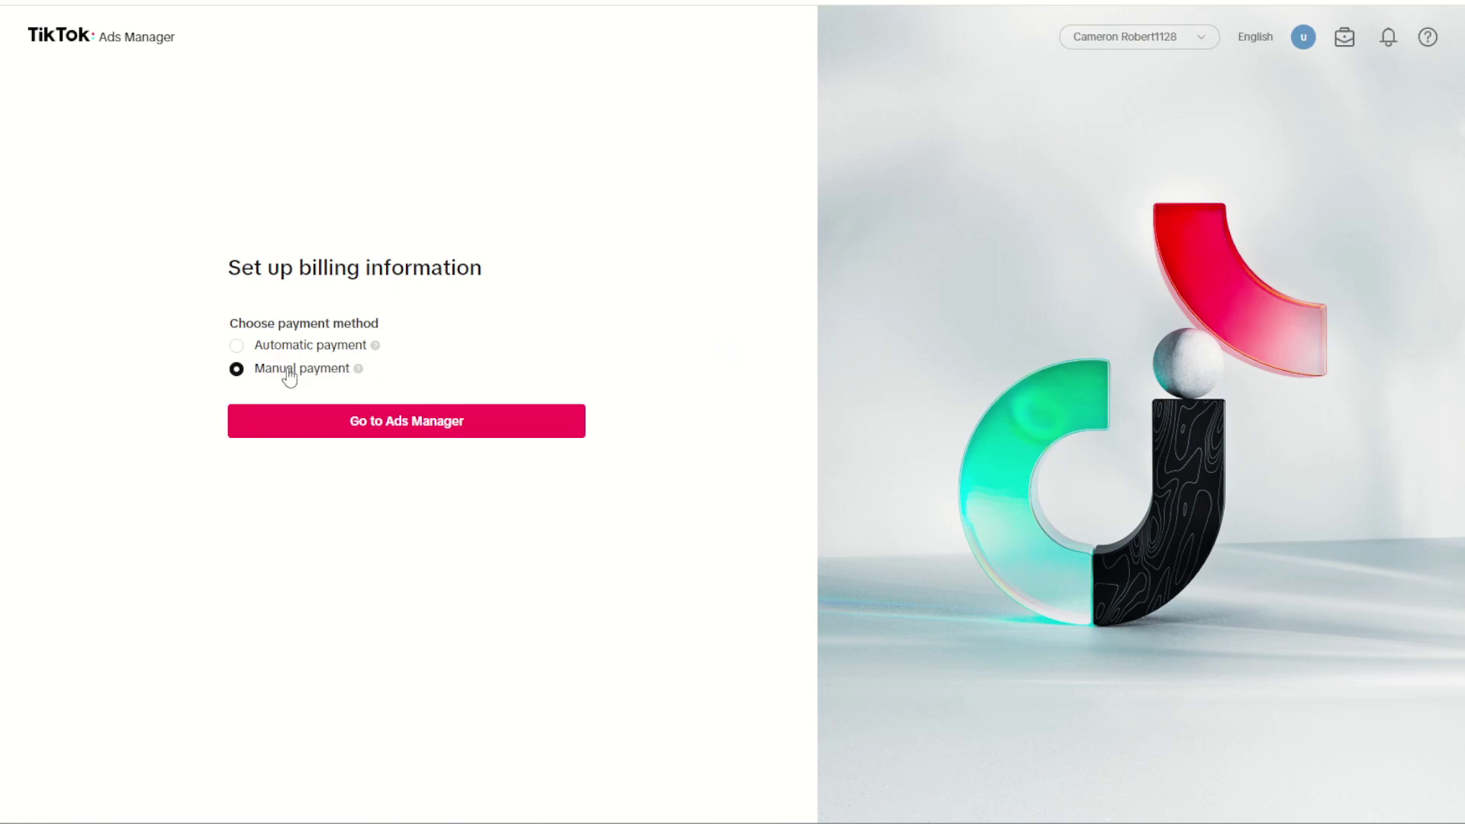
{"action": "left_click", "coordinate": [458, 422]}
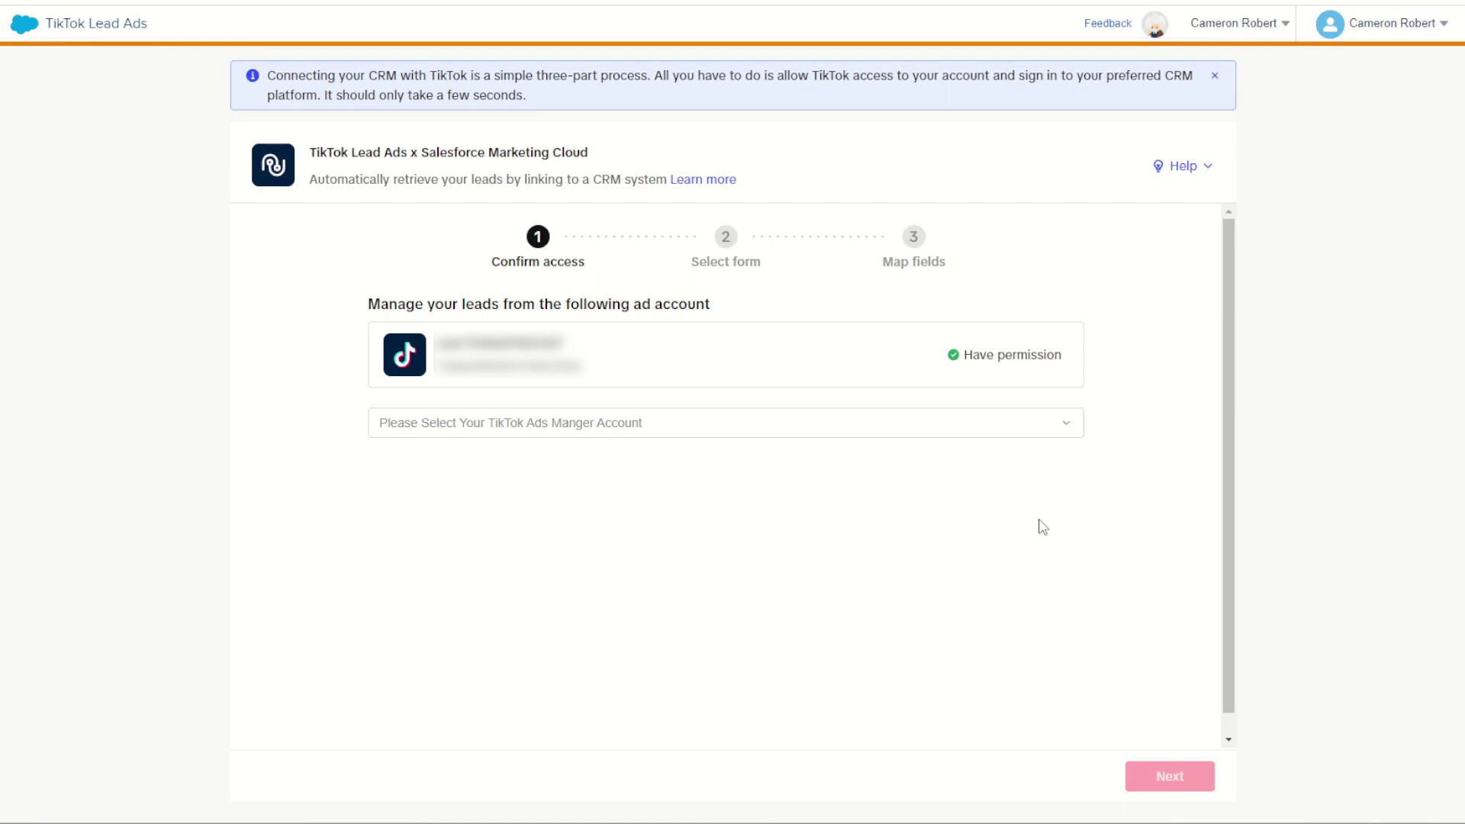
Refresh and choose the Ads Manager account, then connect the Salesforce Marketing Cloud CRM account
{"action": "left_click", "coordinate": [1065, 424]}
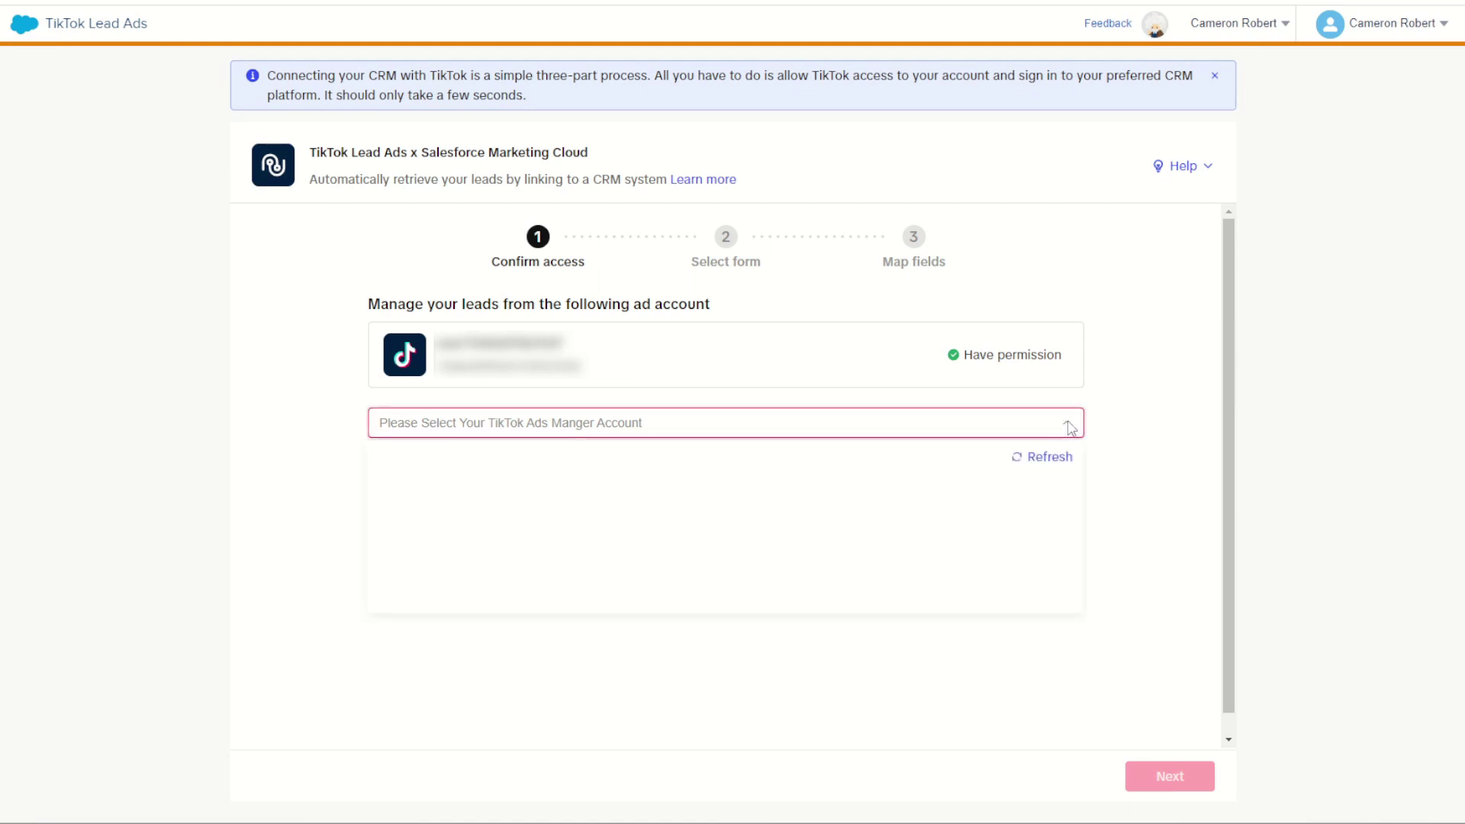
{"action": "left_click", "coordinate": [1062, 459]}
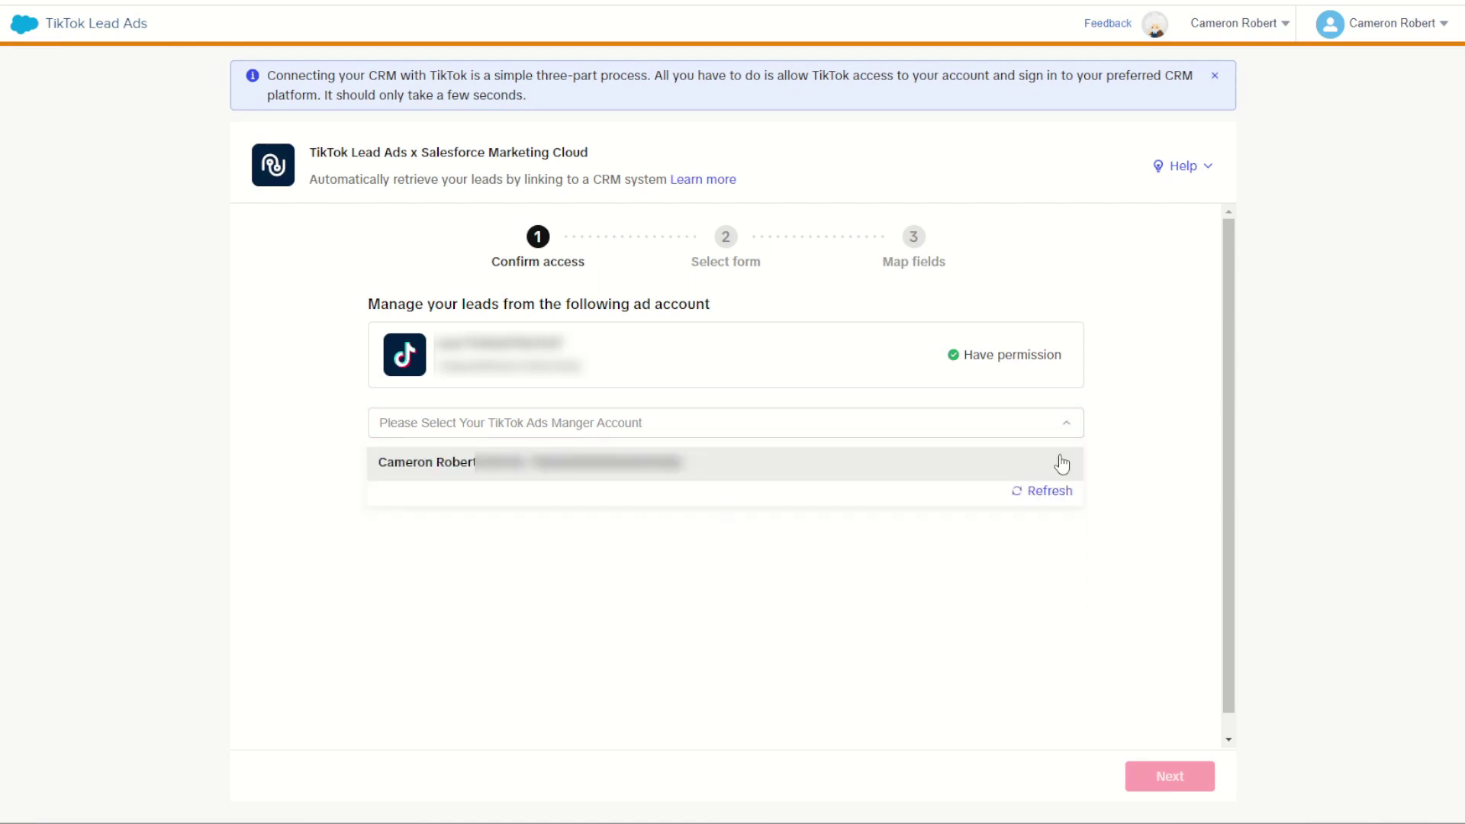
{"action": "left_click", "coordinate": [602, 466]}
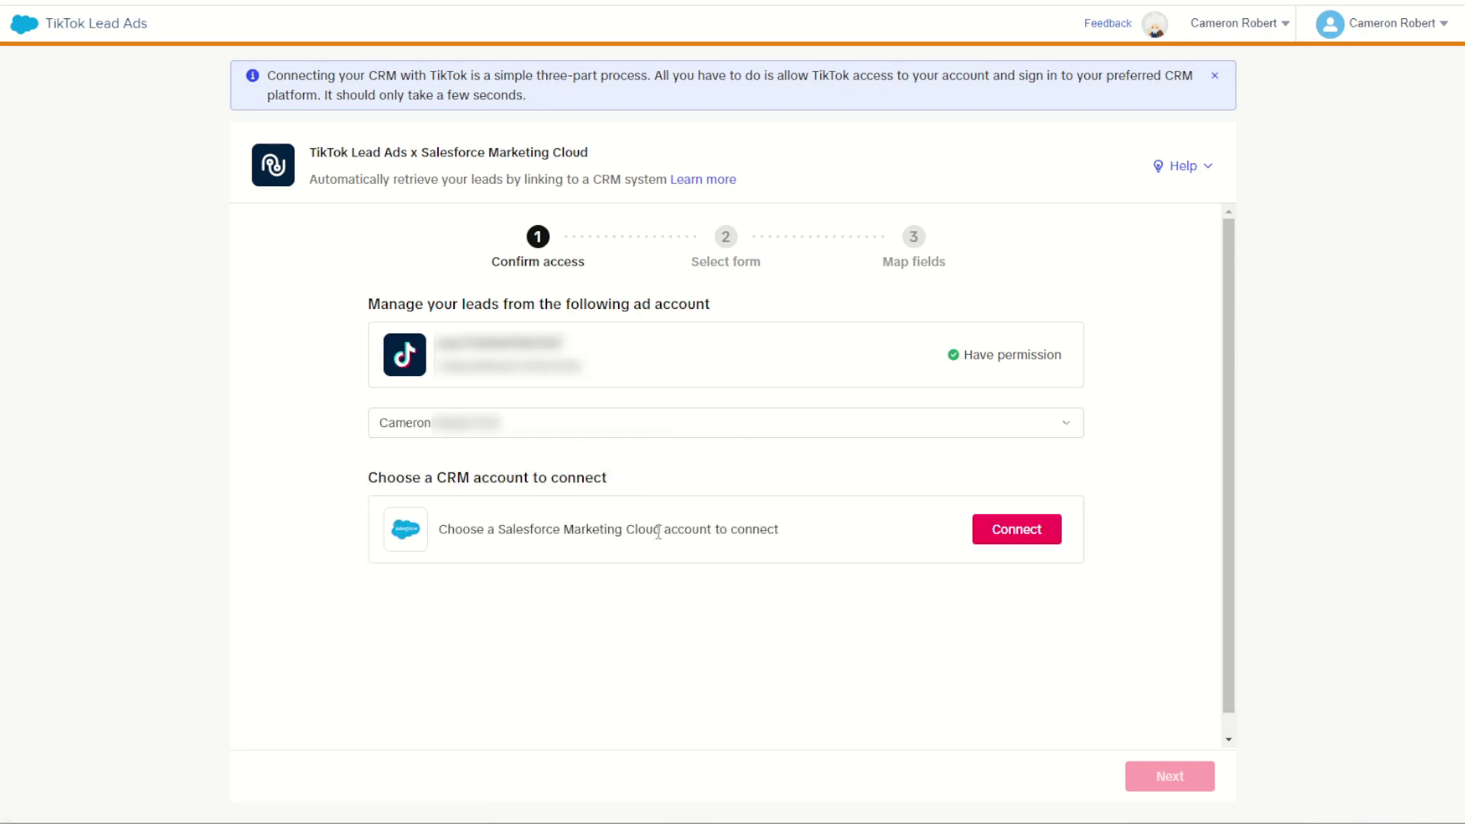
{"action": "left_click", "coordinate": [1057, 547]}
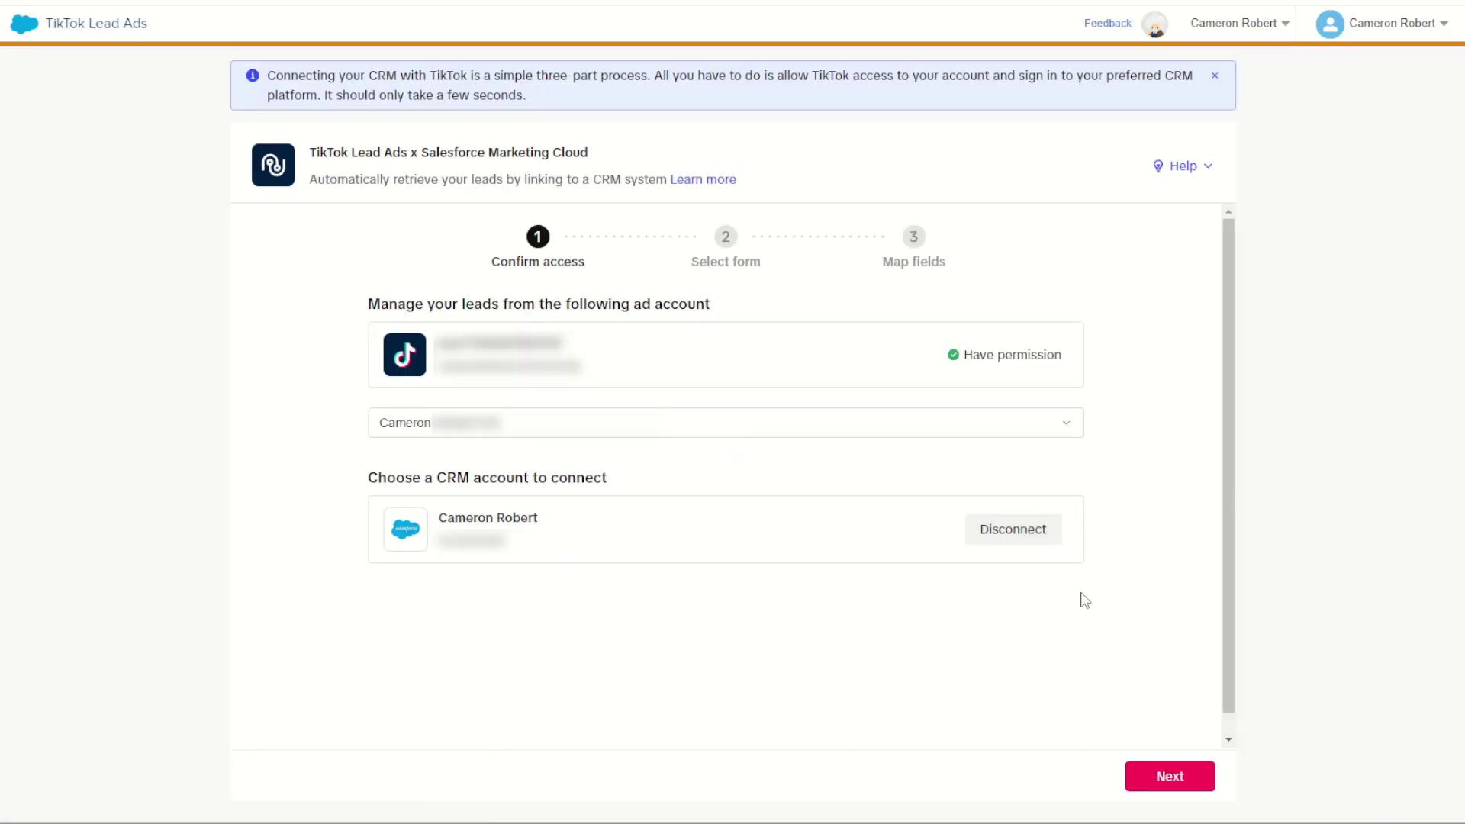
{"action": "scroll", "coordinate": [1084, 602], "scroll_direction": "down", "scroll_amount": 1}
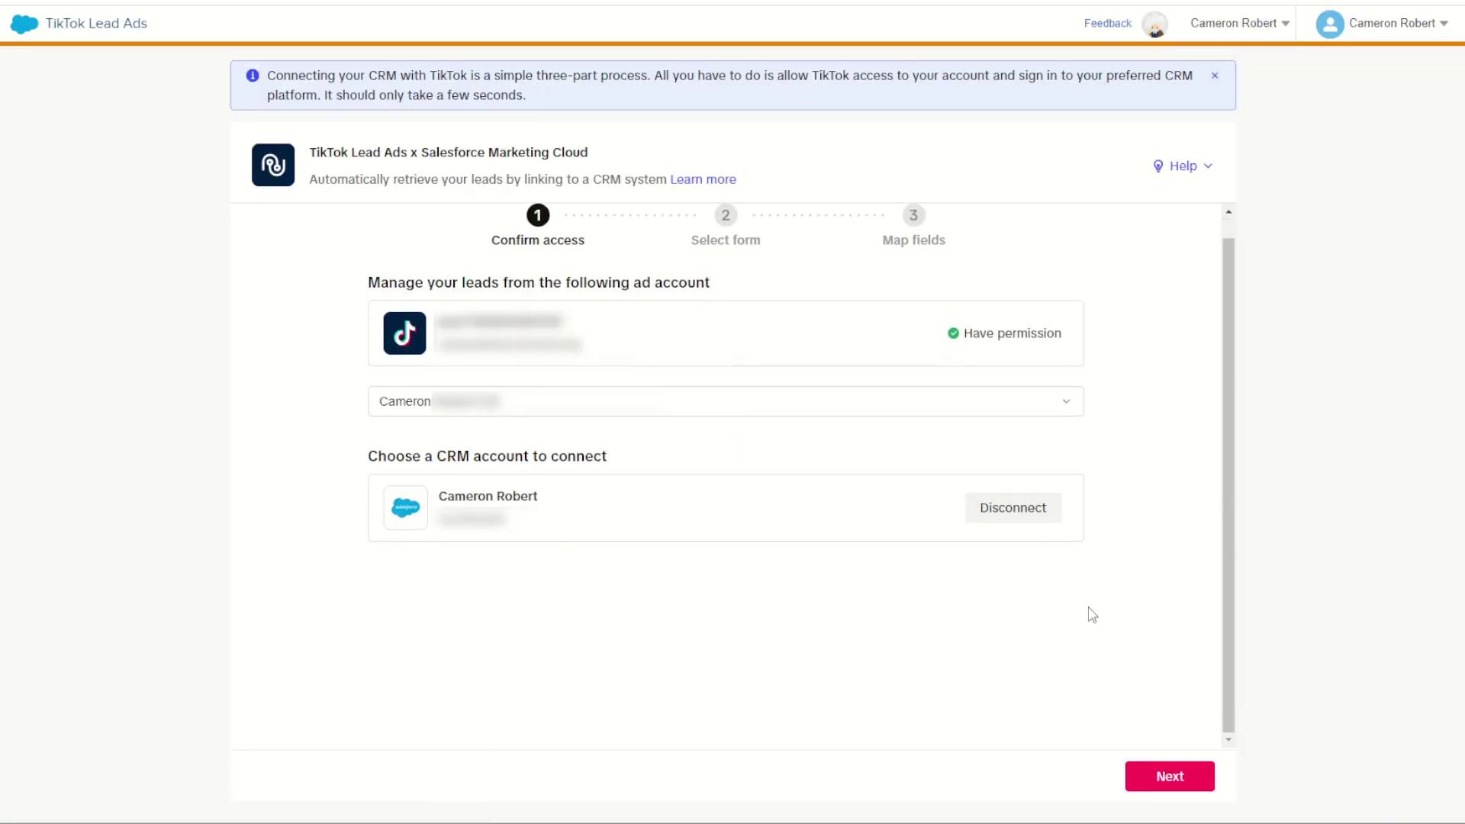
Advance the connector and start a new advertiser account from the Create ads shortcut
{"action": "left_click", "coordinate": [1196, 785]}
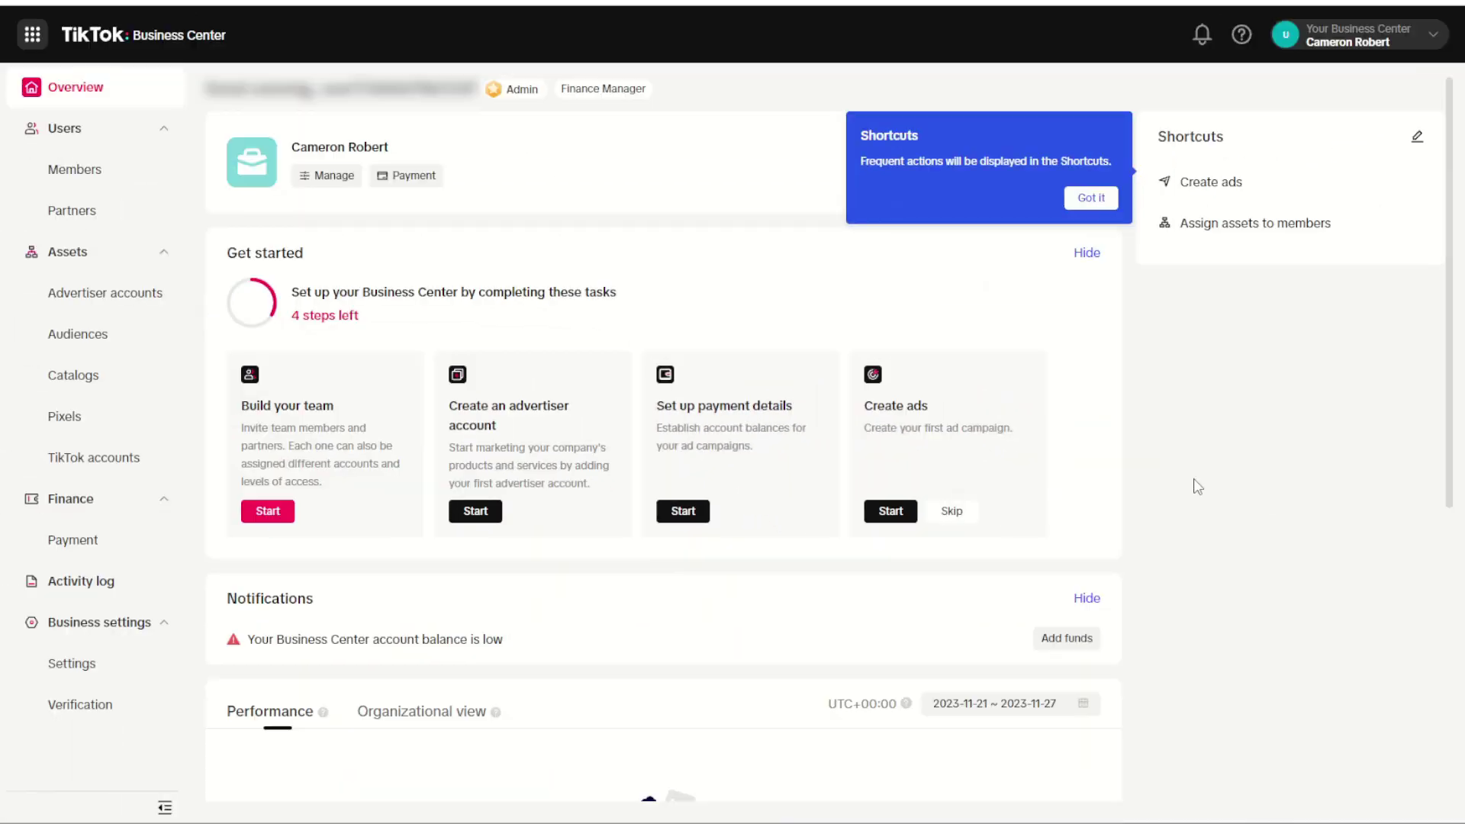
{"action": "left_click", "coordinate": [1240, 184]}
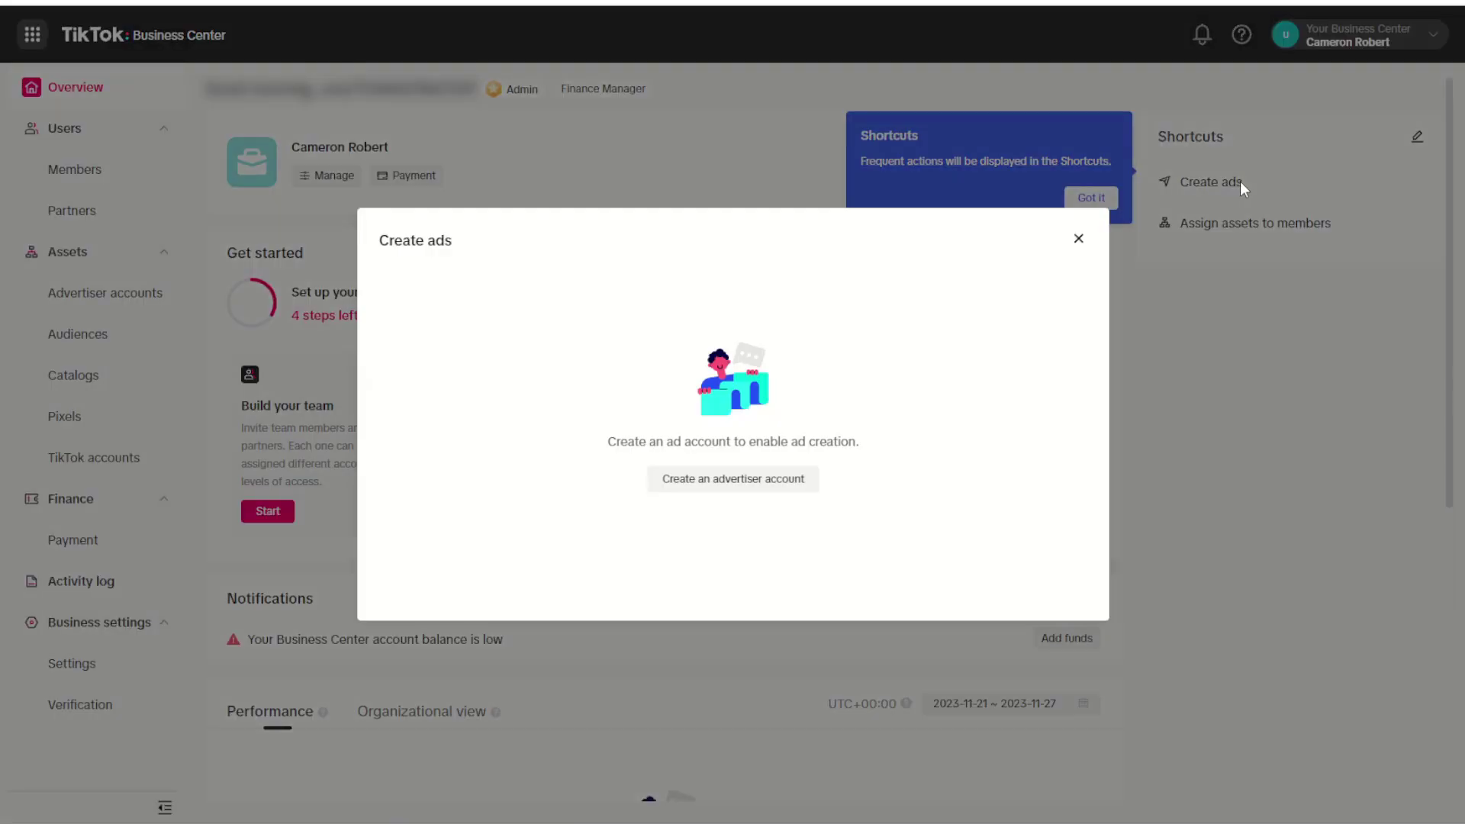
{"action": "left_click", "coordinate": [732, 487]}
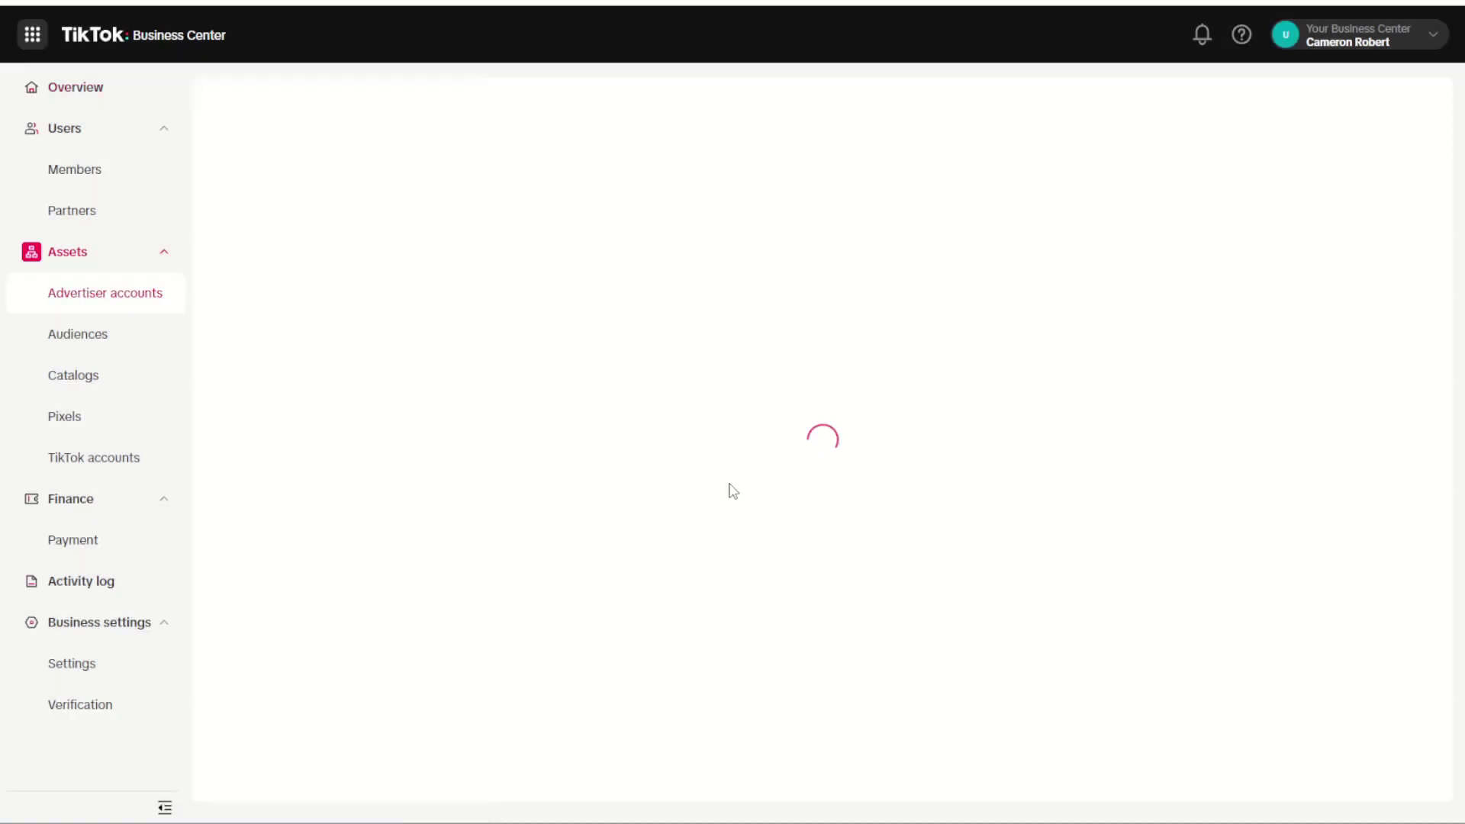
{"action": "left_click", "coordinate": [916, 404]}
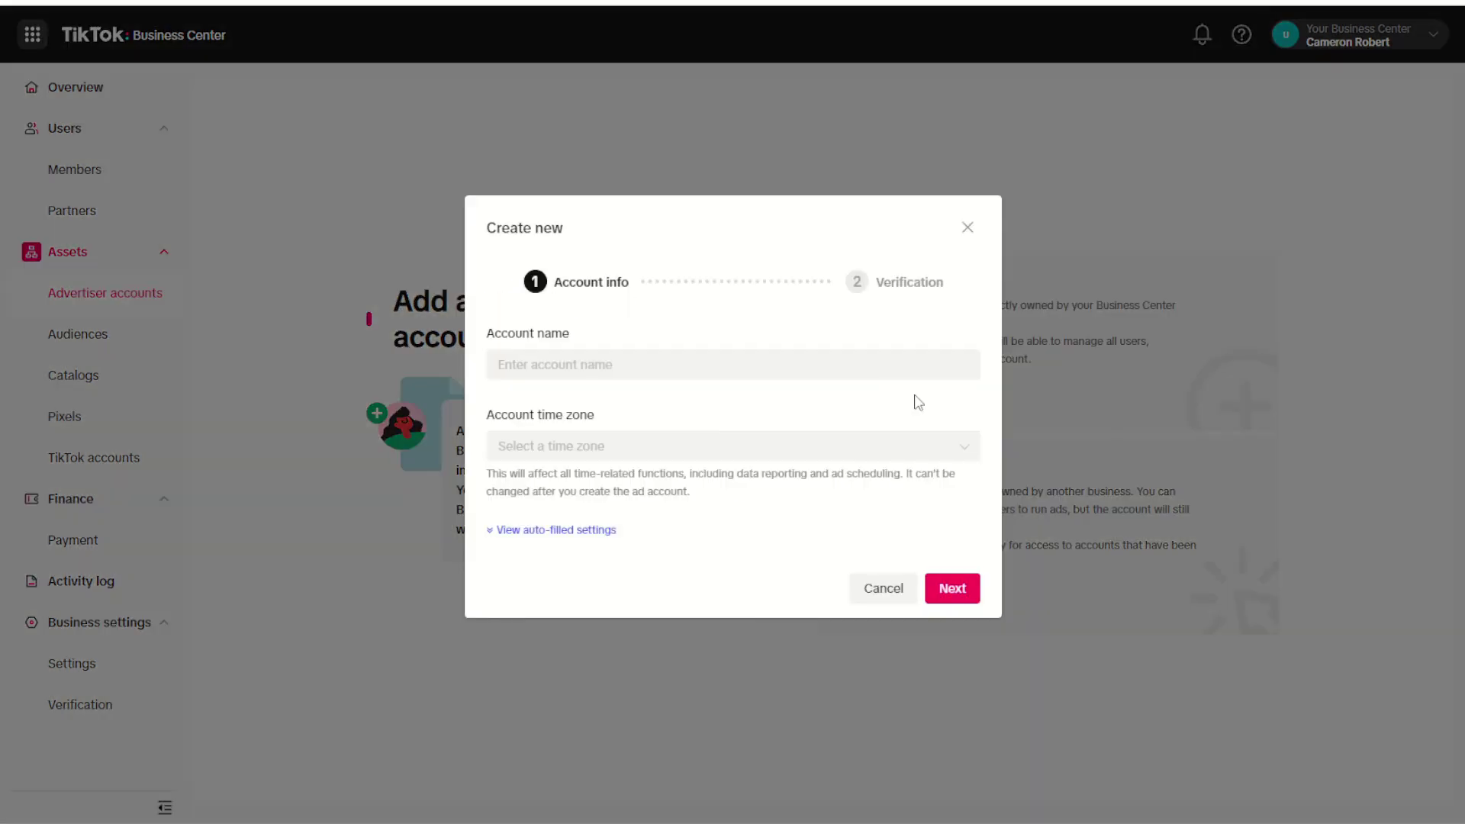
Fill in the advertiser account name, time zone and verification fields, then submit it
{"action": "left_click", "coordinate": [818, 363]}
{"action": "left_click", "coordinate": [815, 446]}
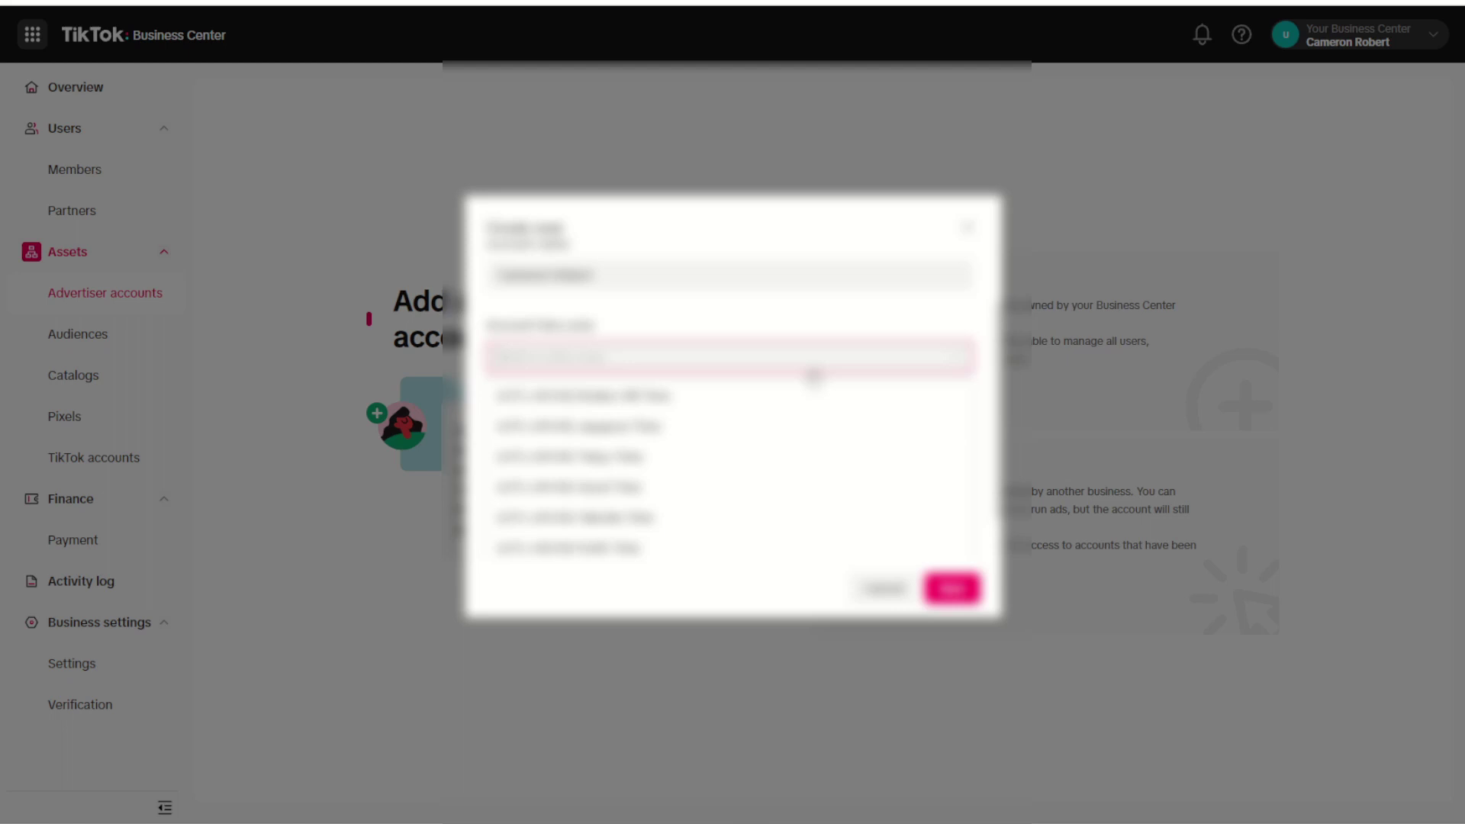
{"action": "left_click", "coordinate": [811, 377]}
{"action": "left_click", "coordinate": [556, 533]}
{"action": "left_click", "coordinate": [948, 709]}
{"action": "left_click", "coordinate": [733, 326]}
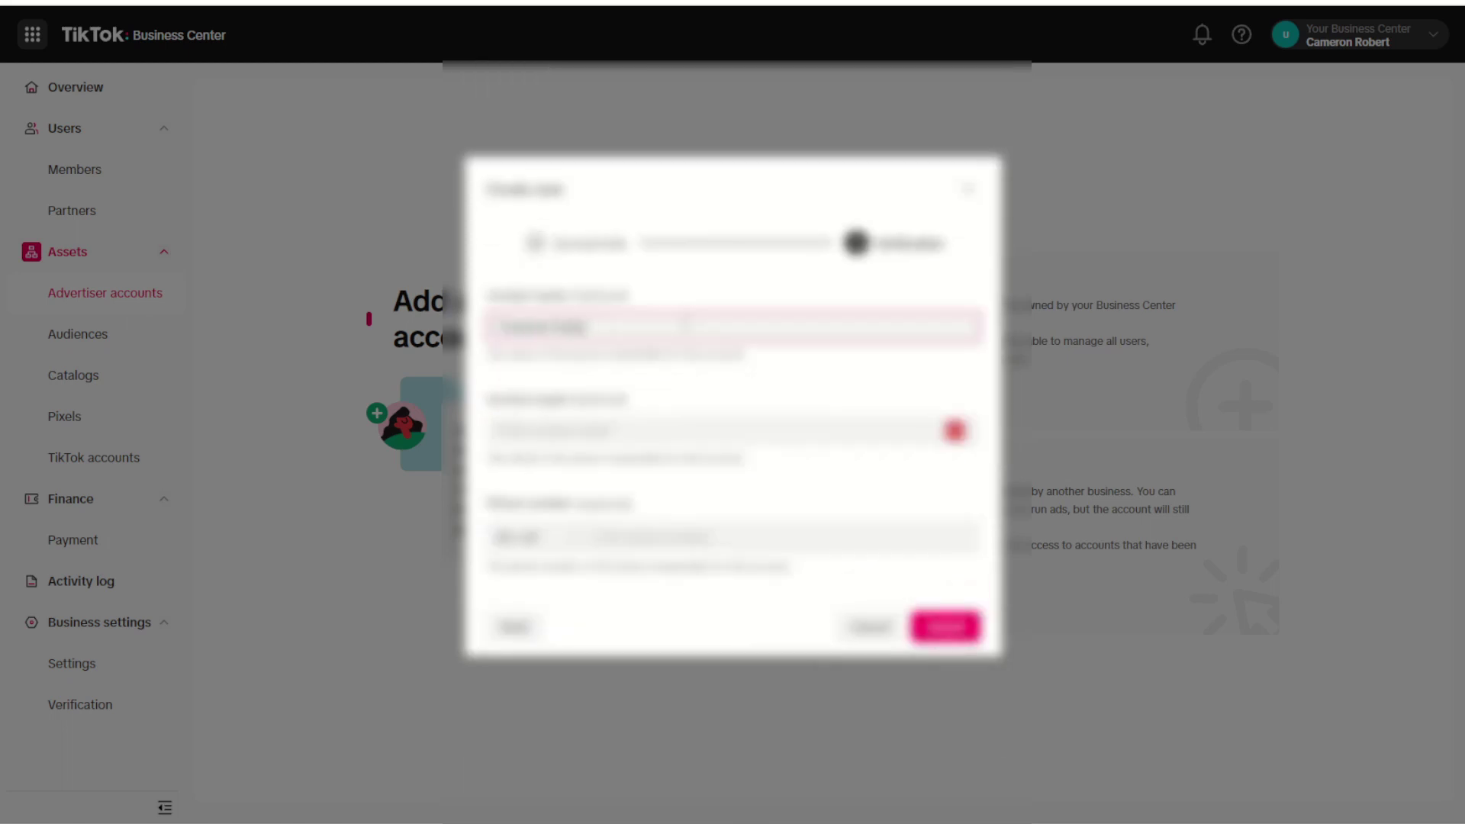
{"action": "left_click", "coordinate": [710, 431]}
{"action": "left_click", "coordinate": [945, 627]}
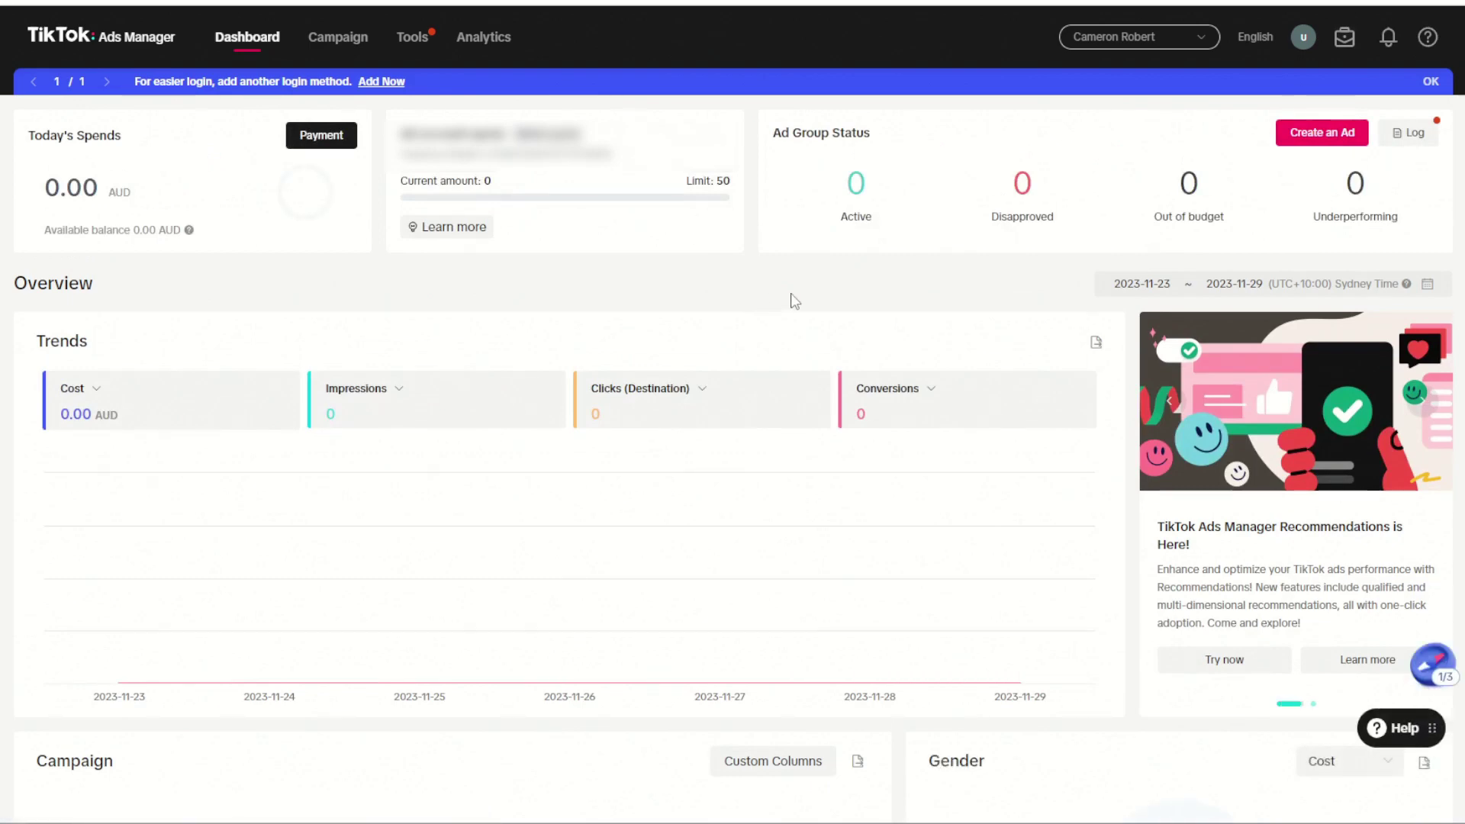
Create a Simplified-mode ad with the Lead generation goal and pass the audience step
{"action": "left_click", "coordinate": [1329, 143]}
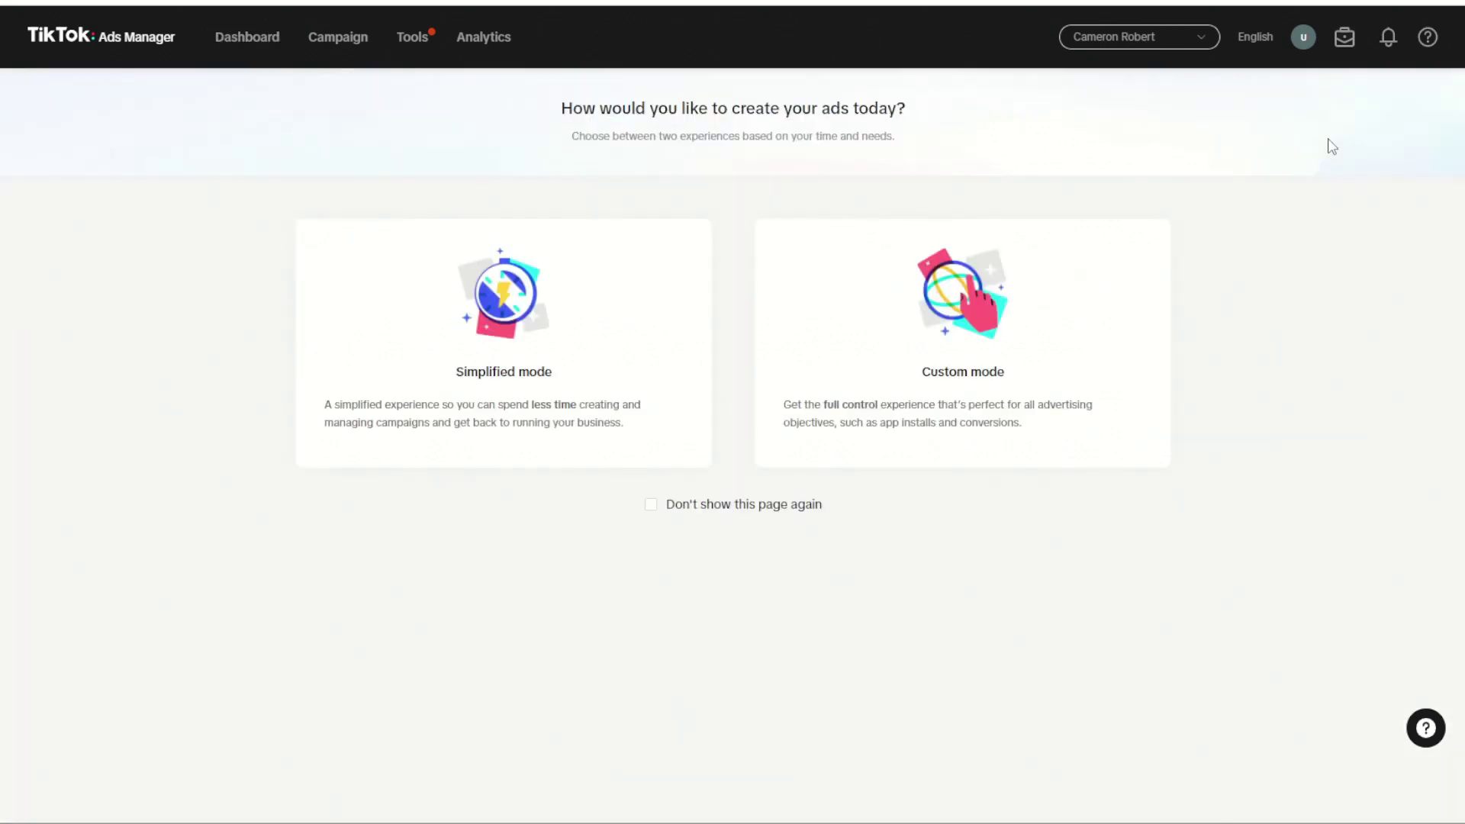
{"action": "left_click", "coordinate": [637, 334]}
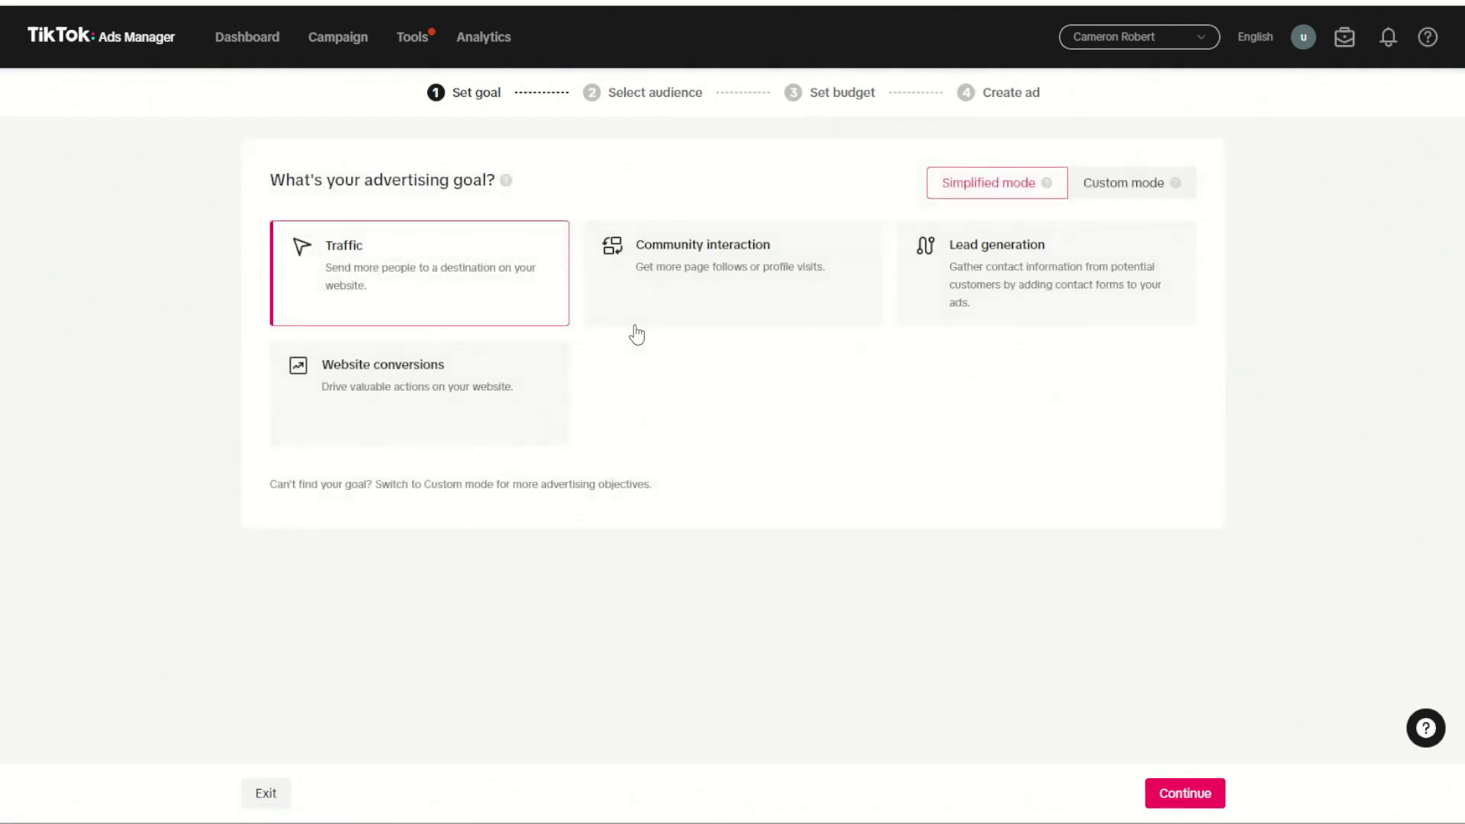
{"action": "left_click", "coordinate": [1055, 292]}
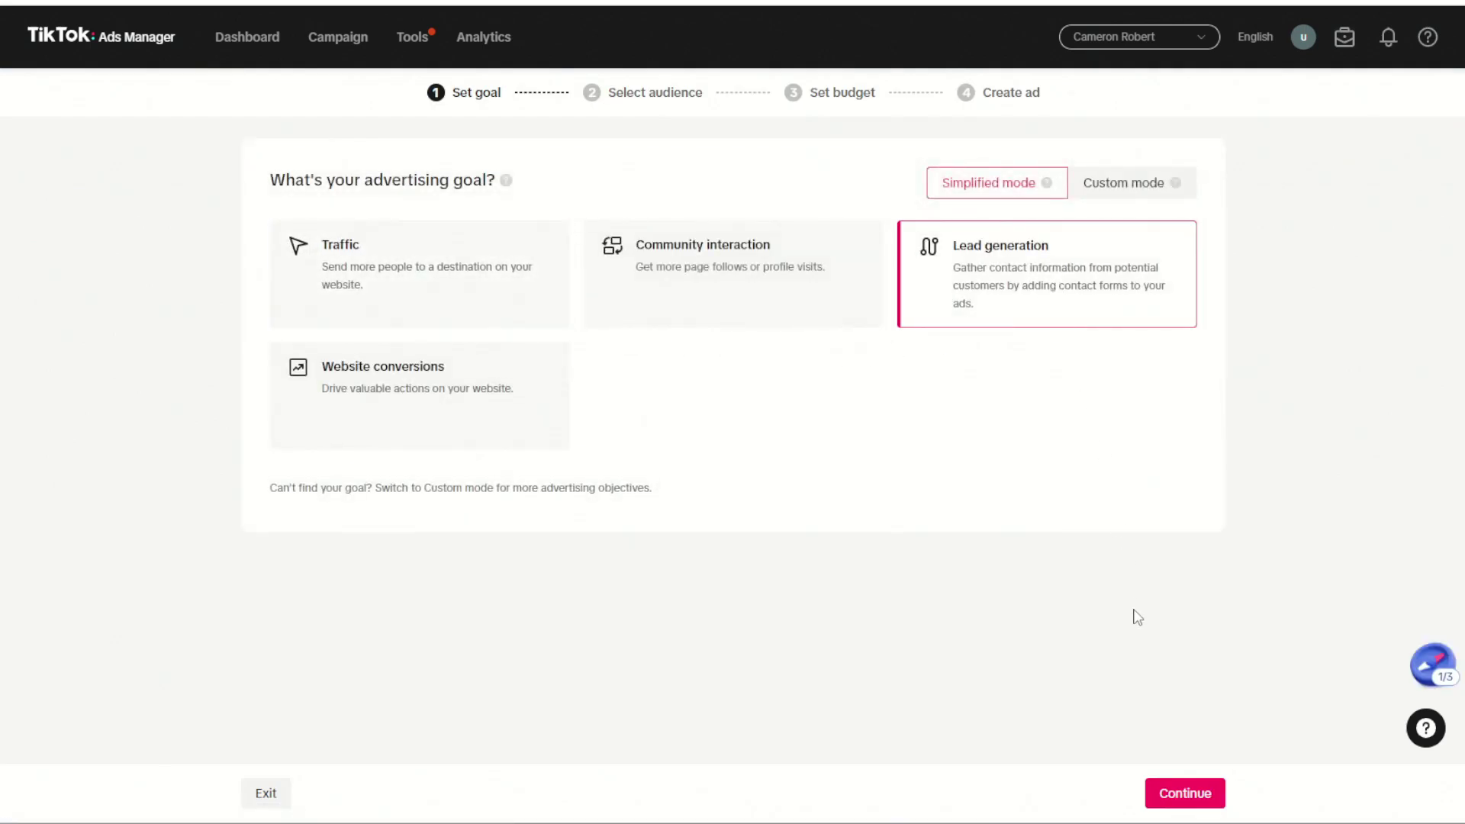
{"action": "left_click", "coordinate": [1195, 796]}
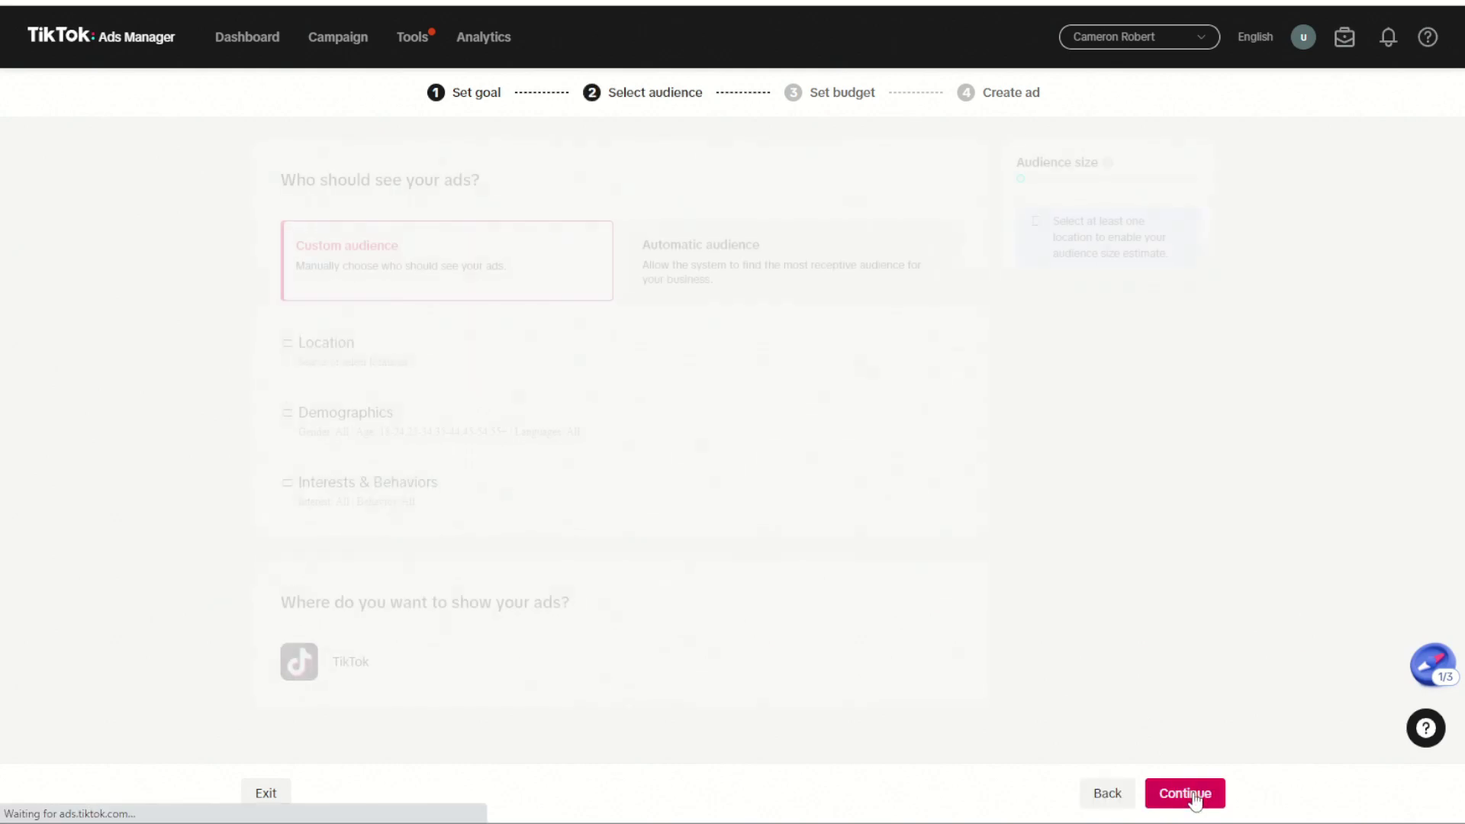
{"action": "left_click", "coordinate": [1193, 796]}
Schedule the ad to run on set dates and attach an Instant Form
{"action": "left_click", "coordinate": [287, 399]}
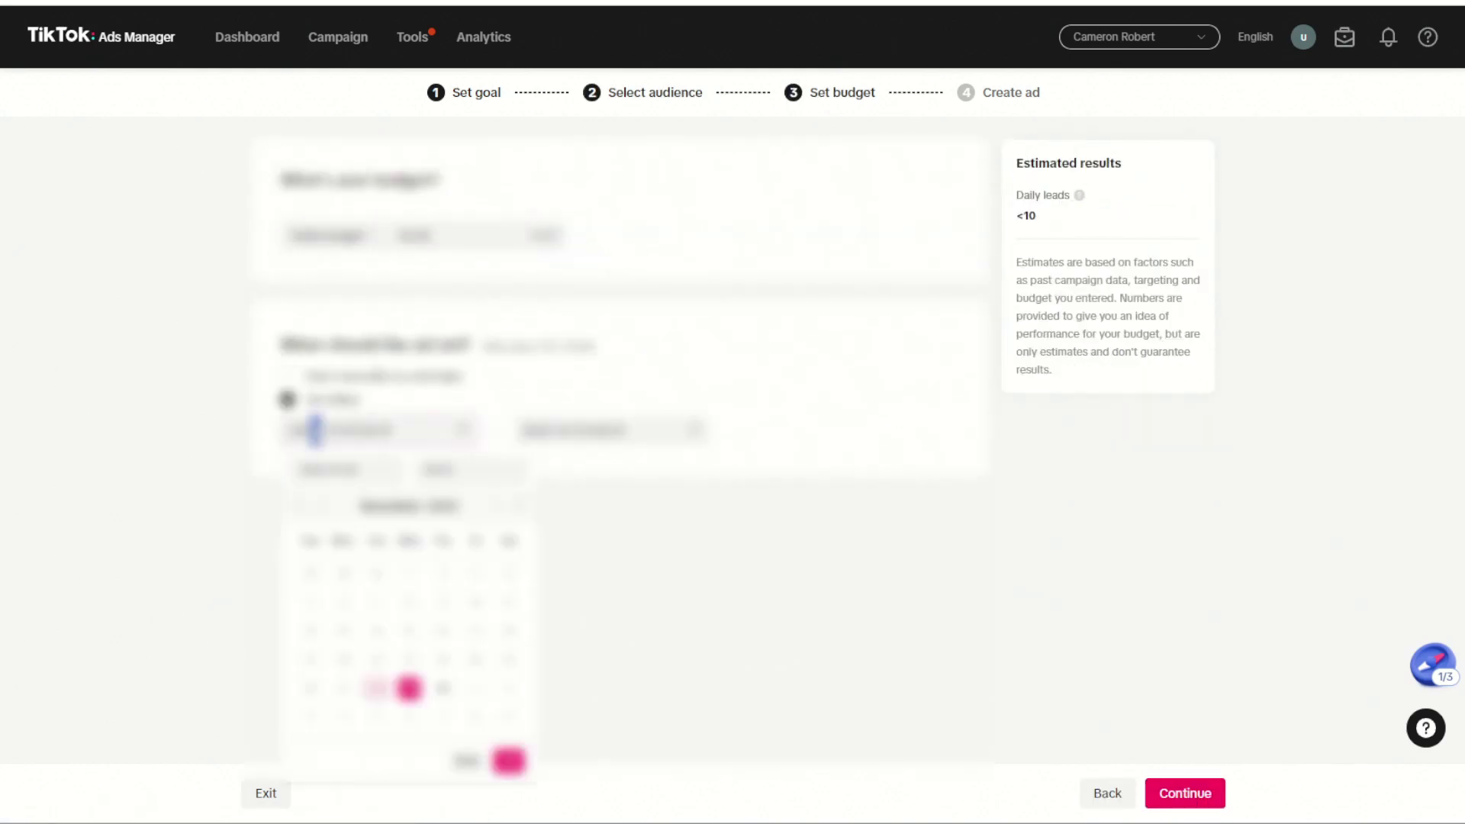
{"action": "left_click", "coordinate": [409, 688]}
{"action": "left_click", "coordinate": [509, 761]}
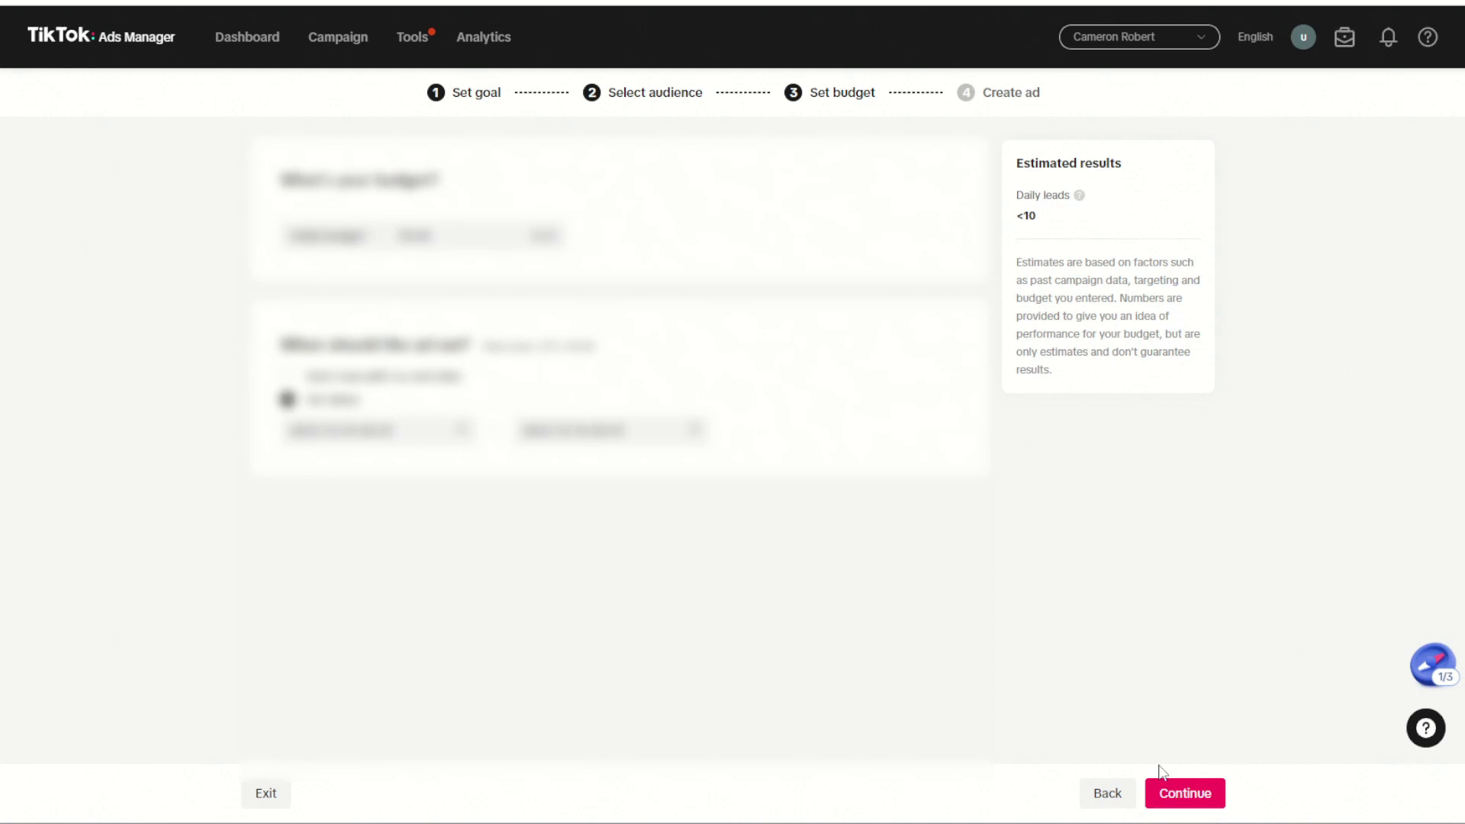
{"action": "left_click", "coordinate": [1186, 793]}
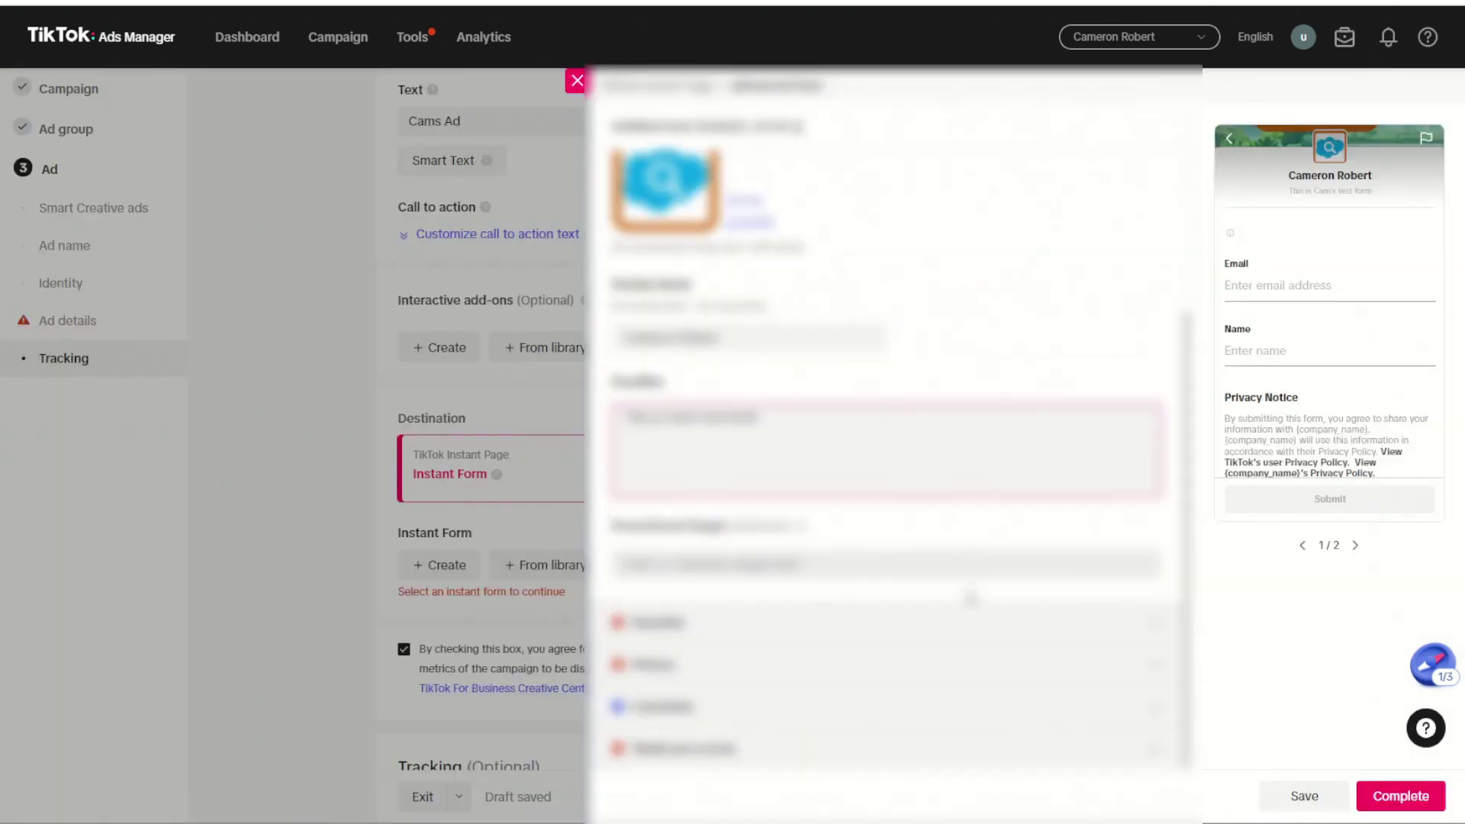
{"action": "scroll", "coordinate": [971, 597], "scroll_direction": "down", "scroll_amount": 5}
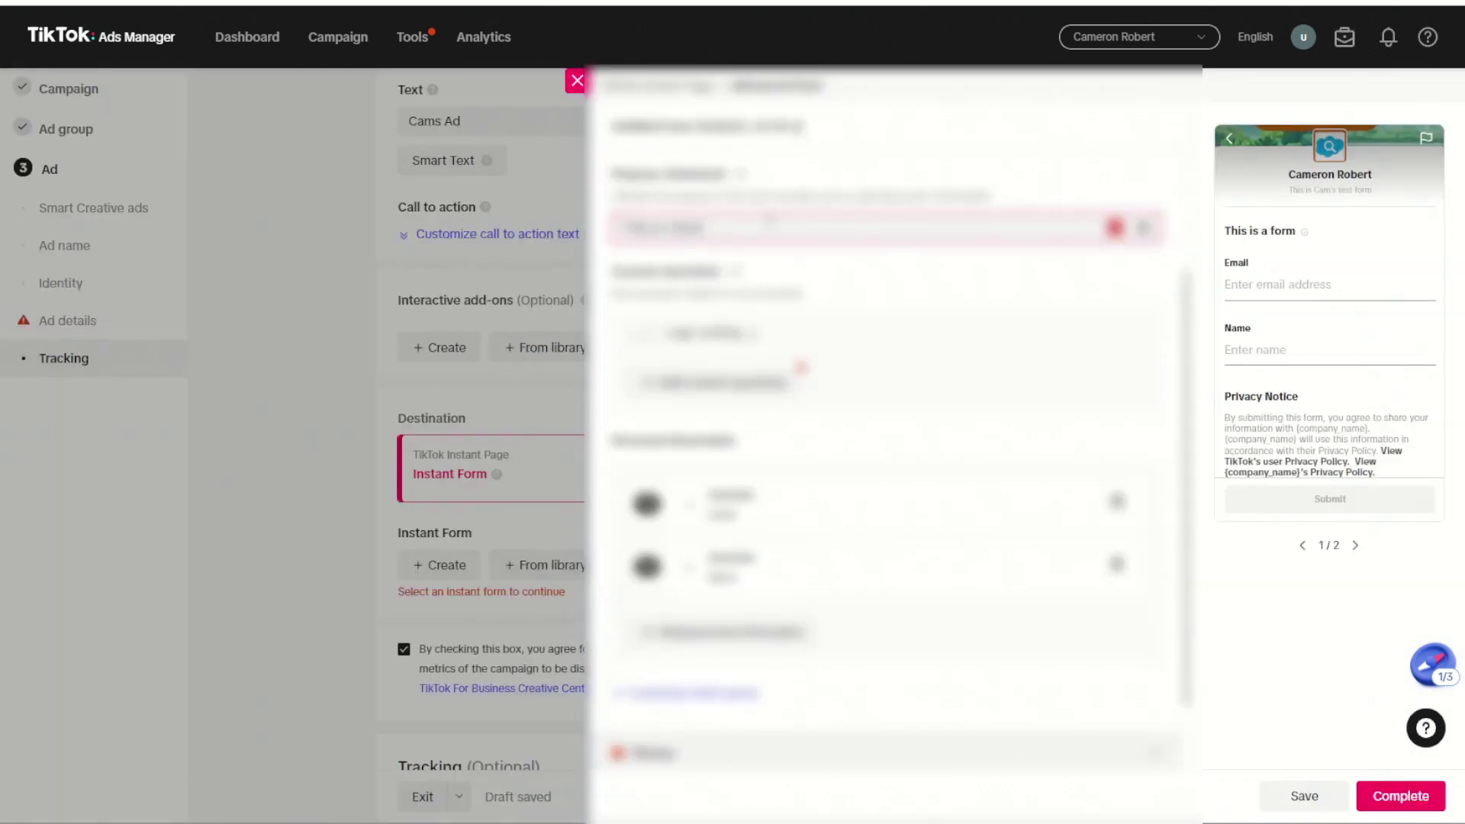
{"action": "scroll", "coordinate": [854, 530], "scroll_direction": "down", "scroll_amount": 6}
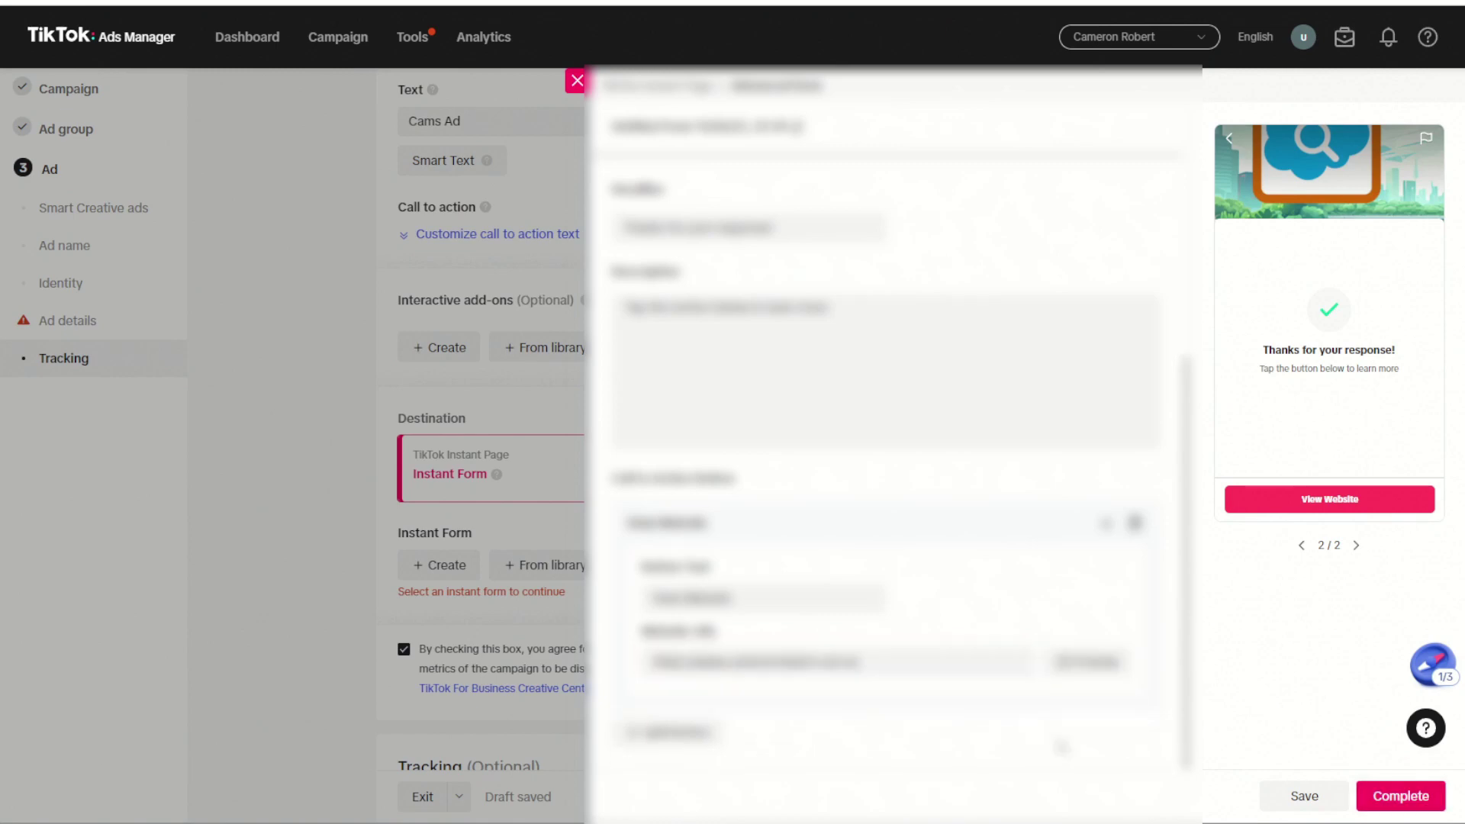
{"action": "left_click", "coordinate": [1304, 796]}
{"action": "scroll", "coordinate": [595, 443], "scroll_direction": "down", "scroll_amount": 5}
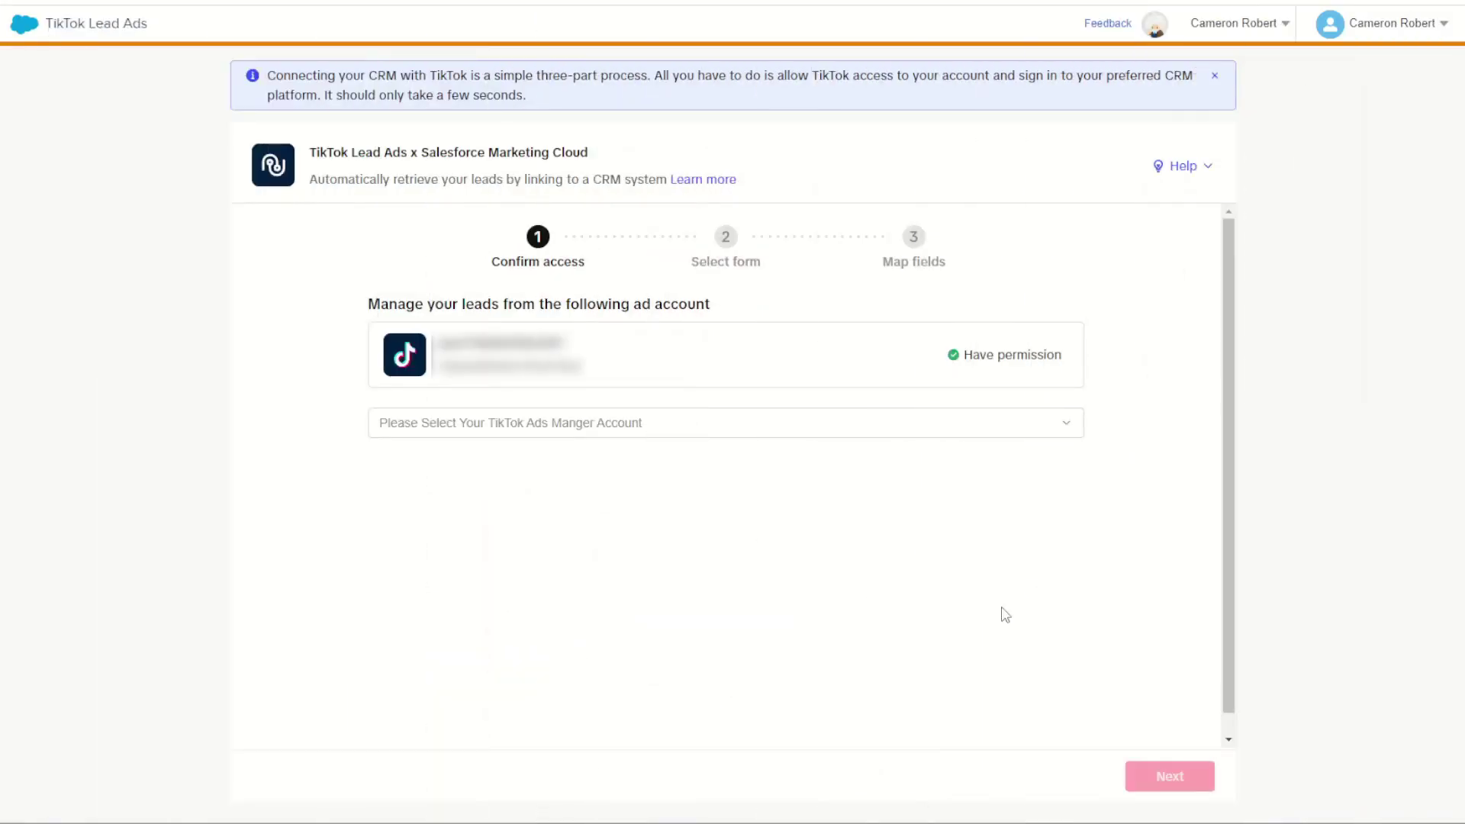
Select the TikTok ads account and the 'Untitled Form 11/28/23, 23:39' lead form to reach field mapping
{"action": "left_click", "coordinate": [915, 430]}
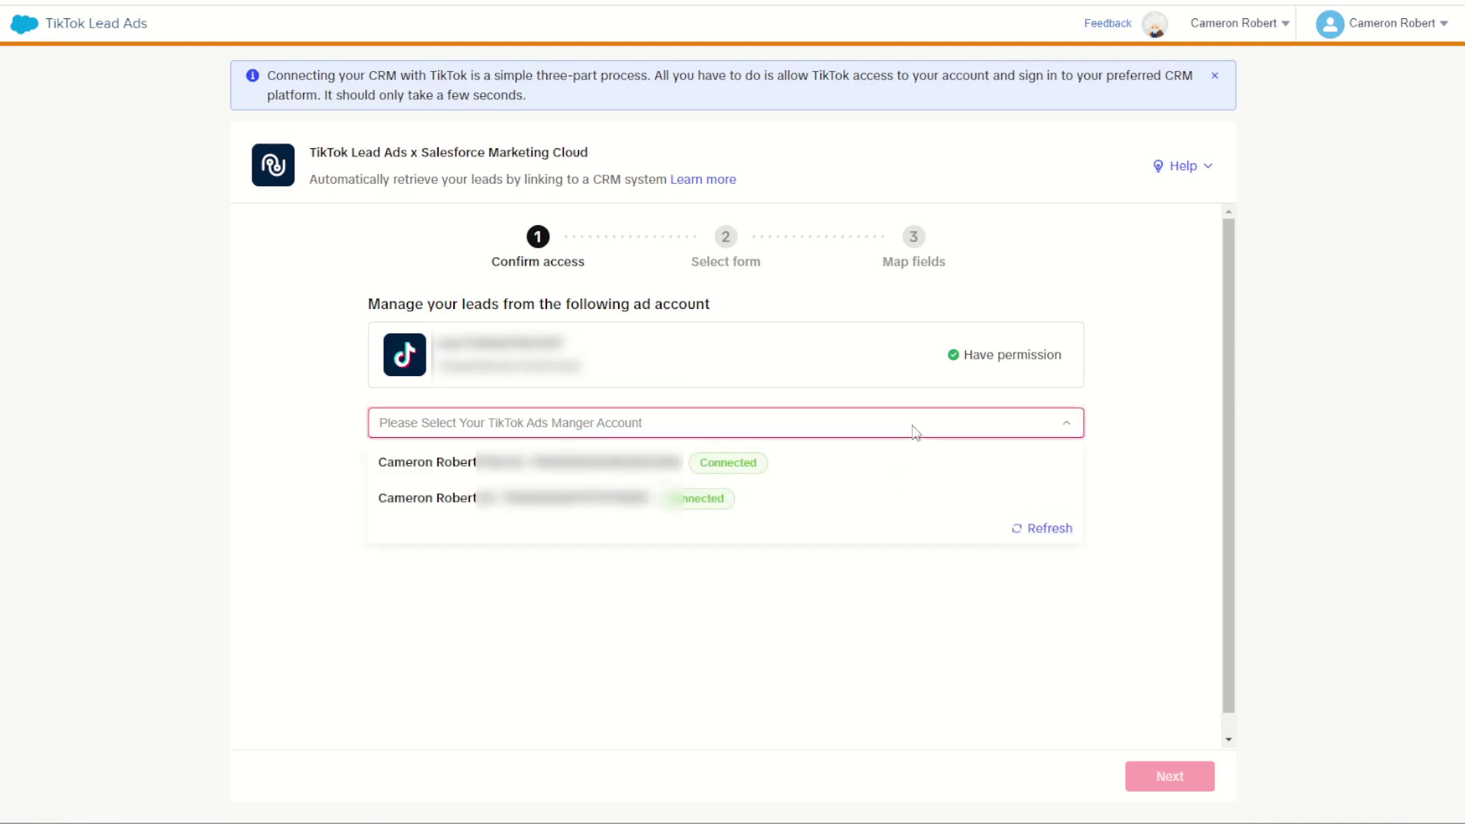
{"action": "left_click", "coordinate": [960, 506]}
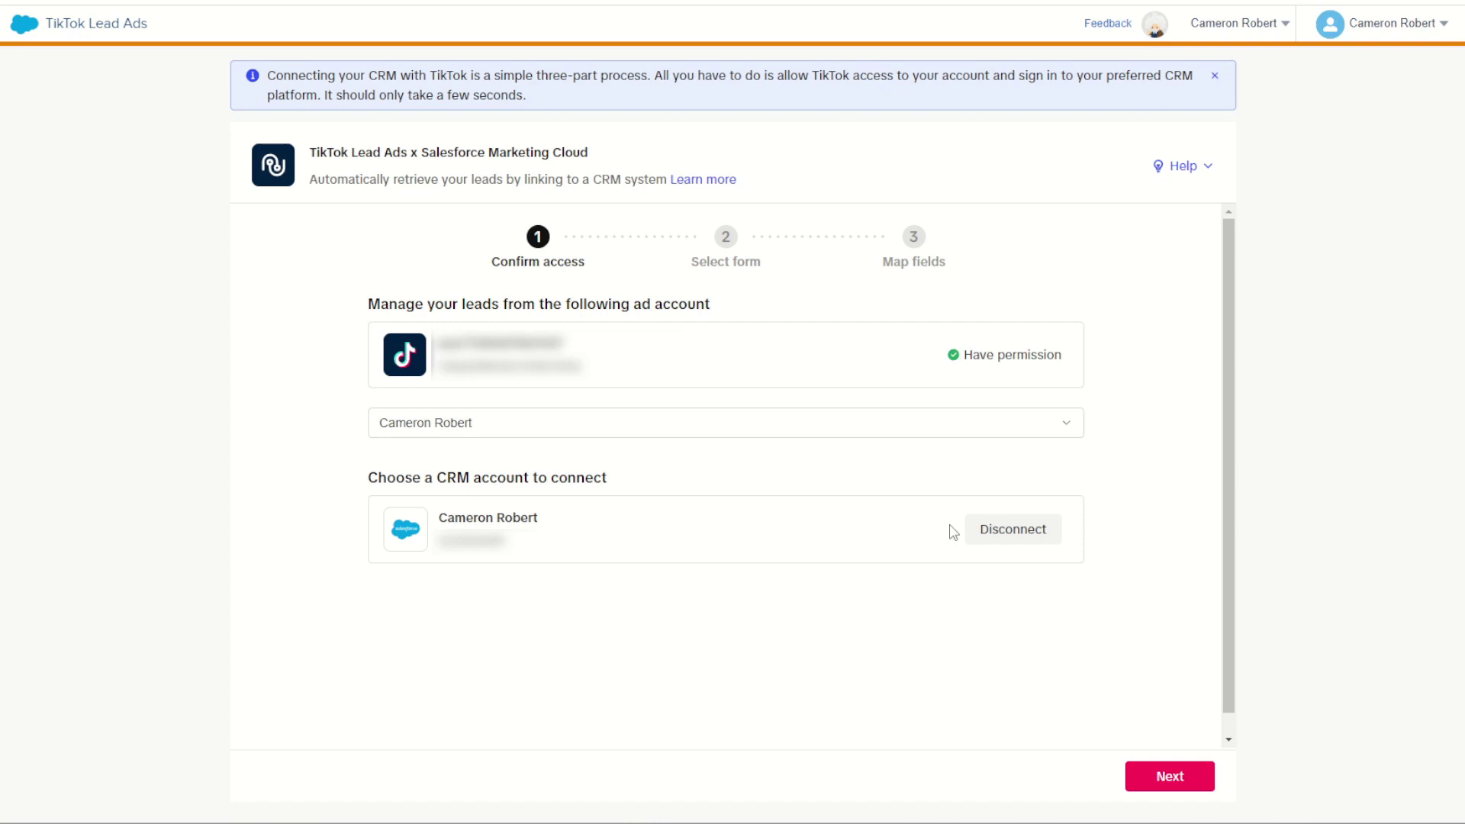
{"action": "left_click", "coordinate": [1168, 764]}
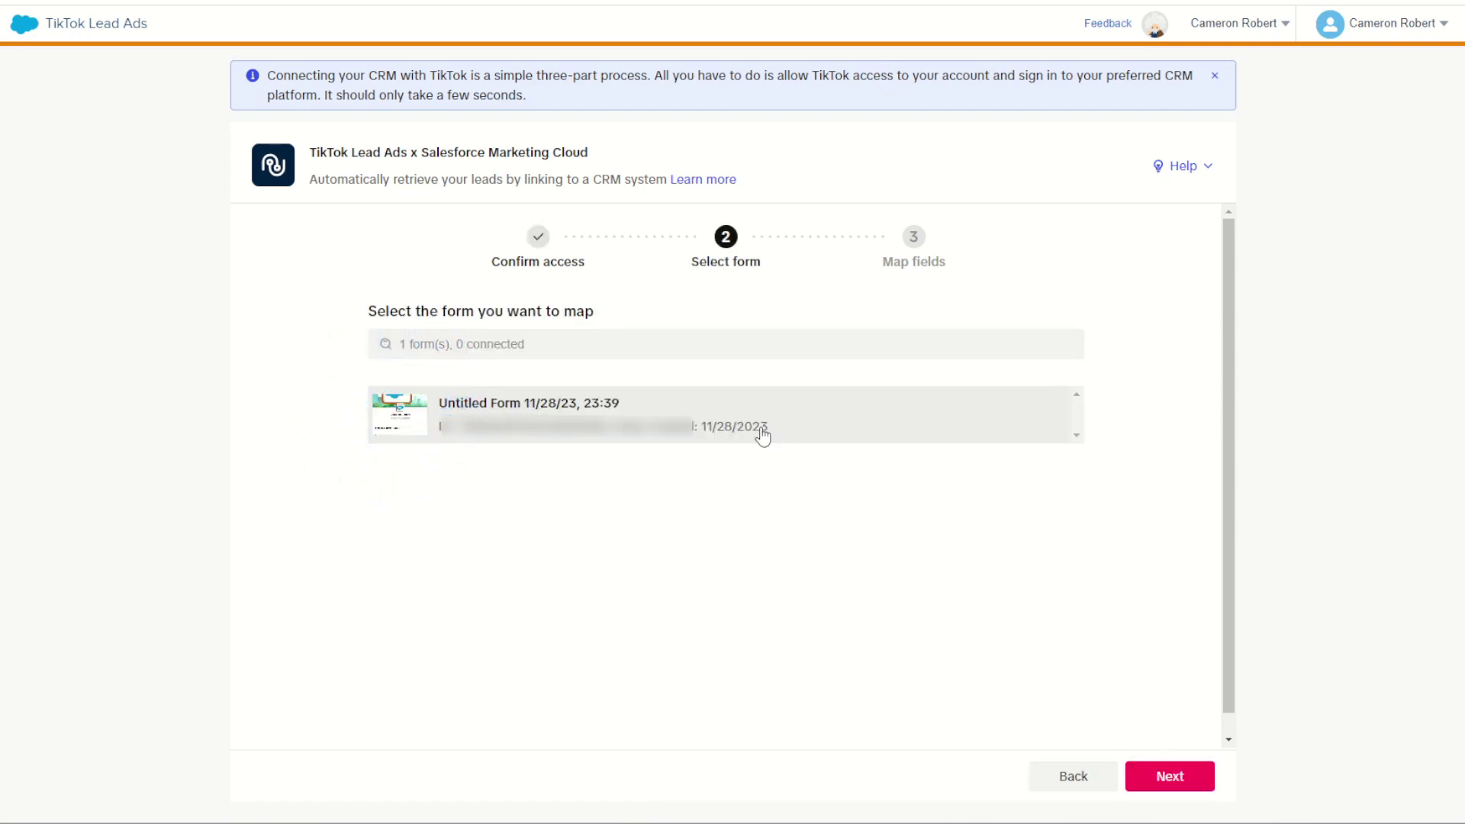
{"action": "left_click", "coordinate": [1166, 776]}
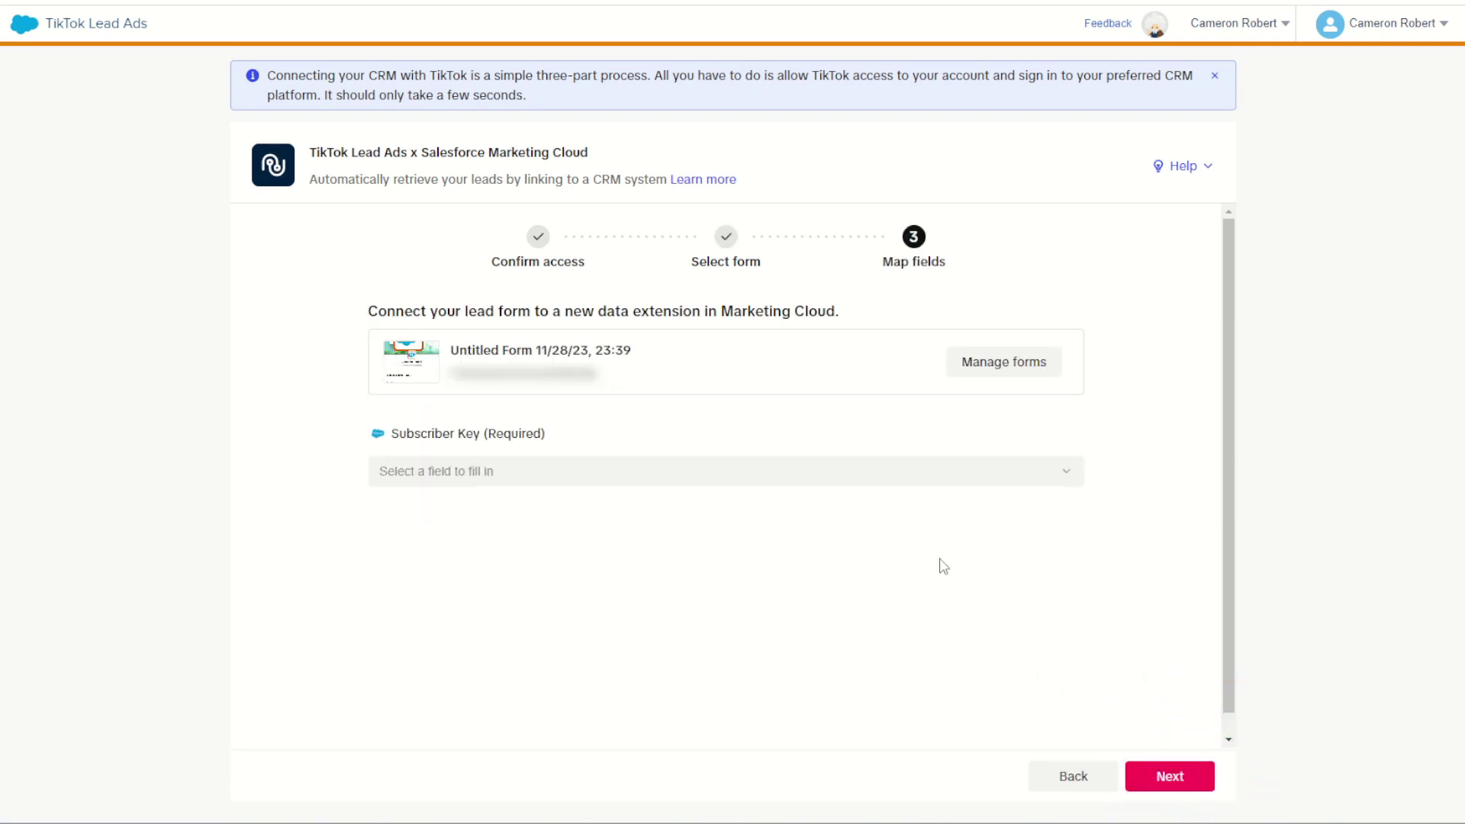
Map Subscriber Key to the Lead ID field and finish connecting the lead form
{"action": "left_click", "coordinate": [772, 467]}
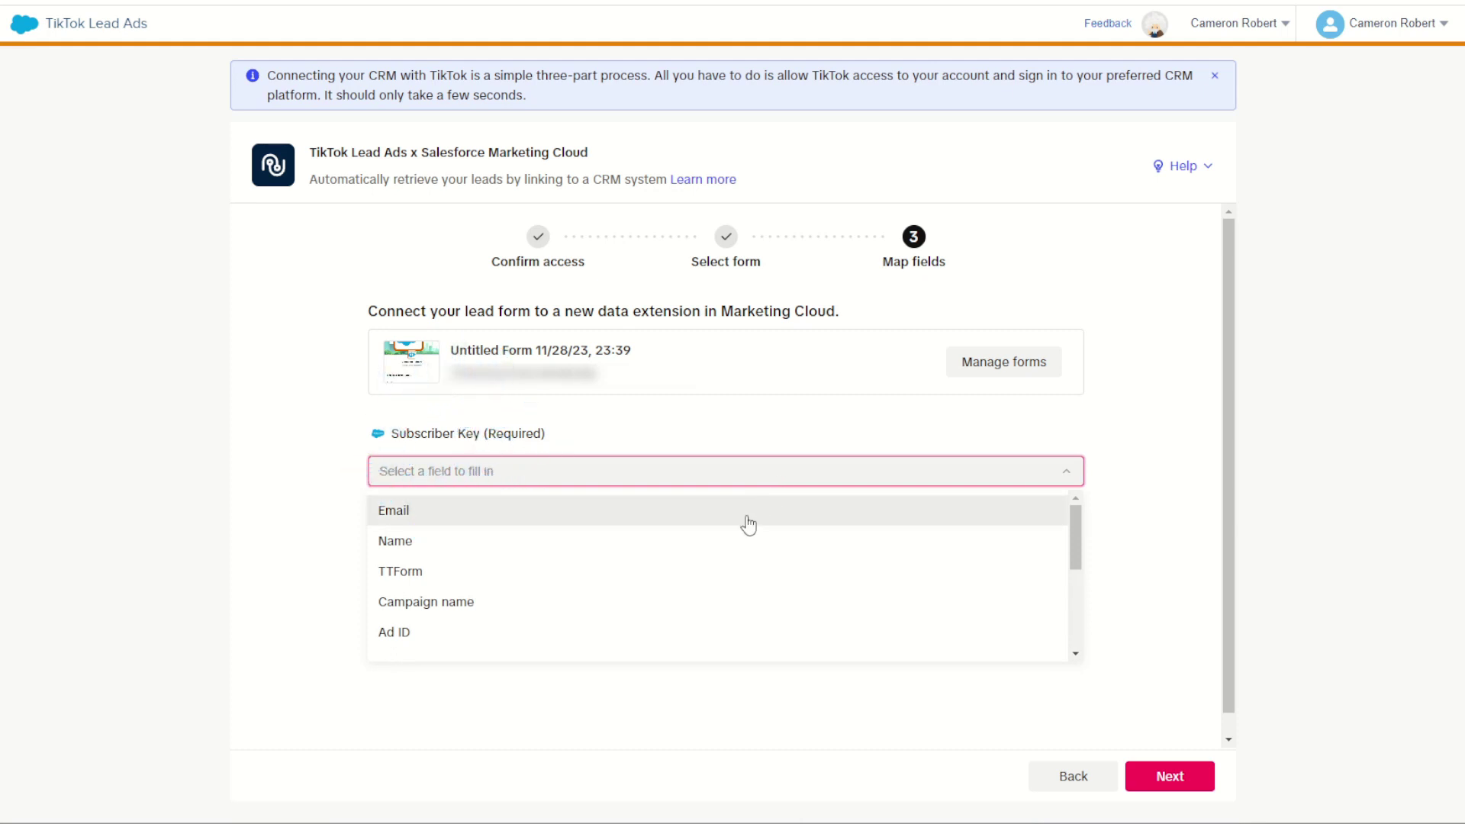
{"action": "scroll", "coordinate": [698, 569], "scroll_direction": "down", "scroll_amount": 3}
{"action": "scroll", "coordinate": [670, 574], "scroll_direction": "down", "scroll_amount": 2}
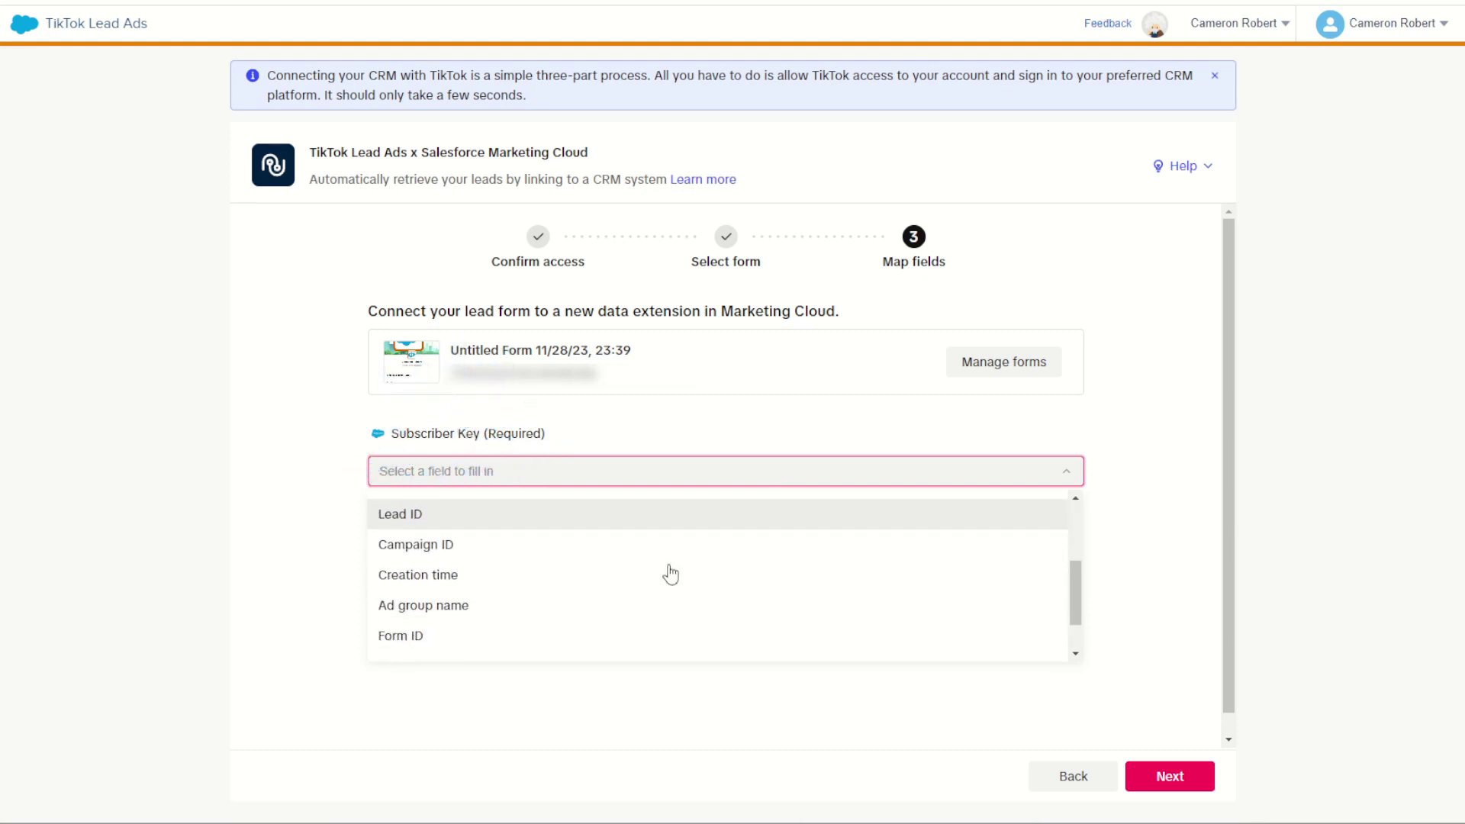
{"action": "scroll", "coordinate": [671, 574], "scroll_direction": "down", "scroll_amount": 2}
{"action": "scroll", "coordinate": [579, 639], "scroll_direction": "up", "scroll_amount": 6}
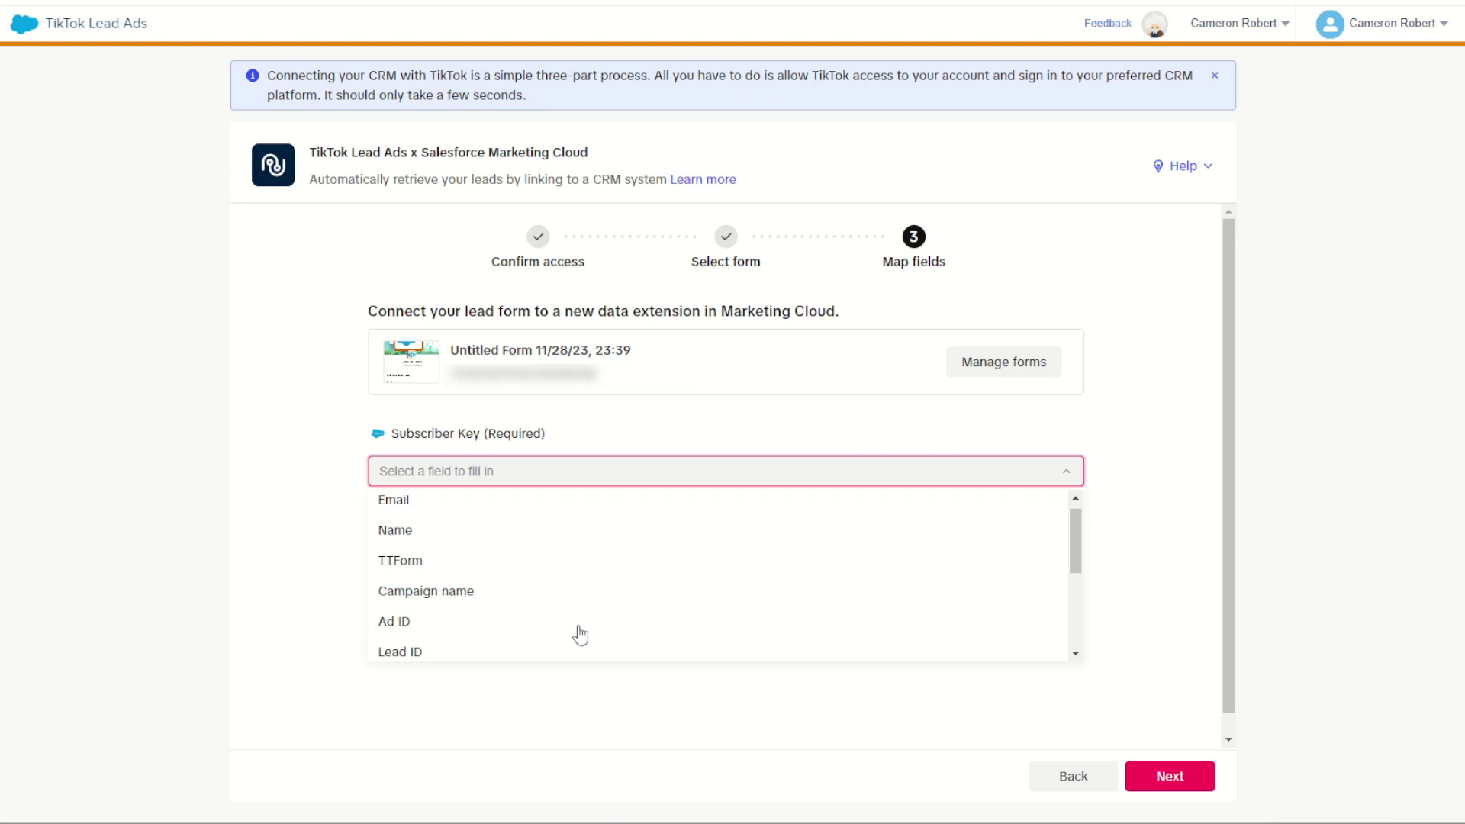
{"action": "scroll", "coordinate": [712, 602], "scroll_direction": "down", "scroll_amount": 5}
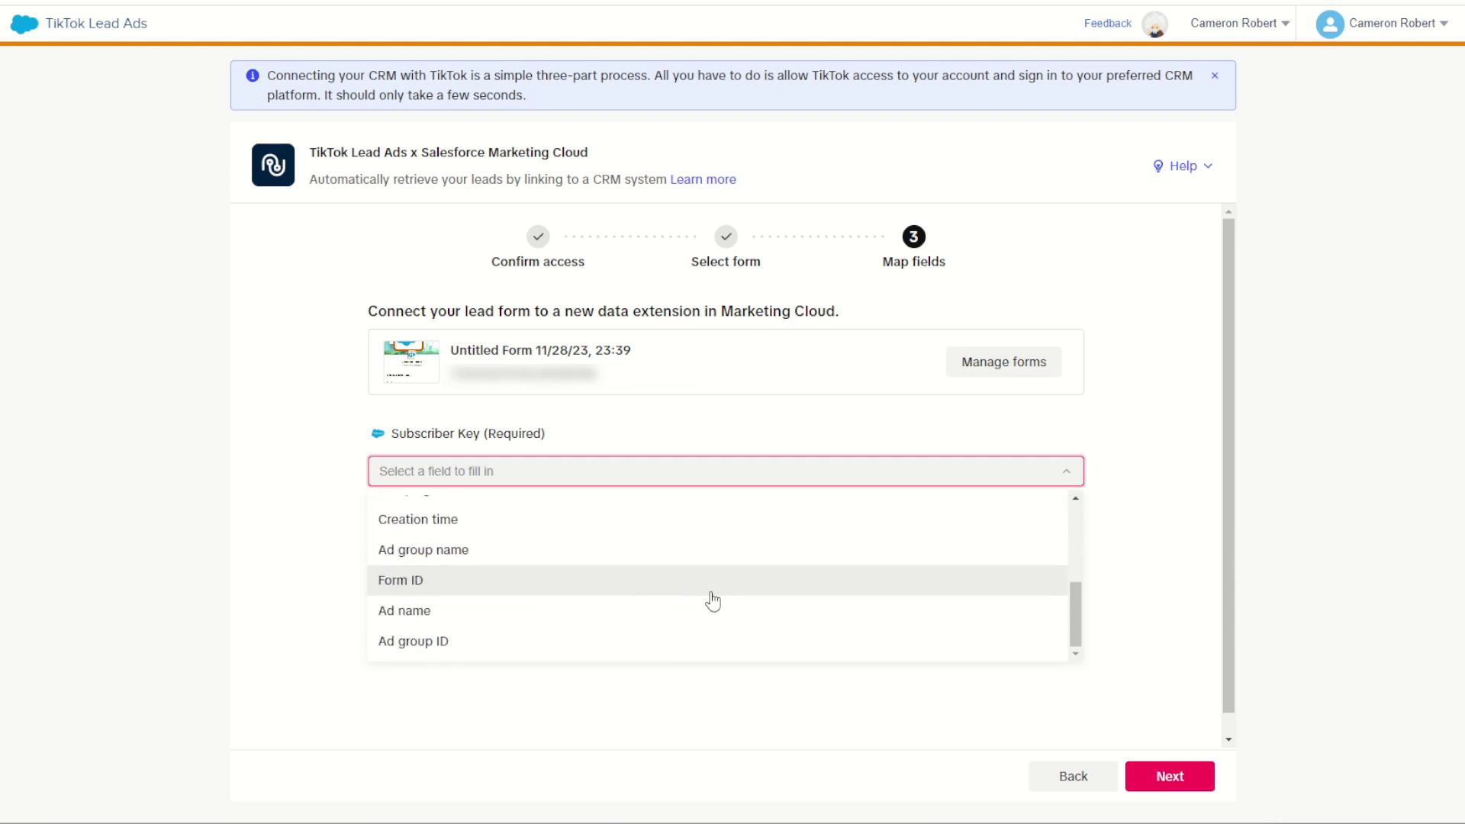
{"action": "scroll", "coordinate": [710, 644], "scroll_direction": "up", "scroll_amount": 4}
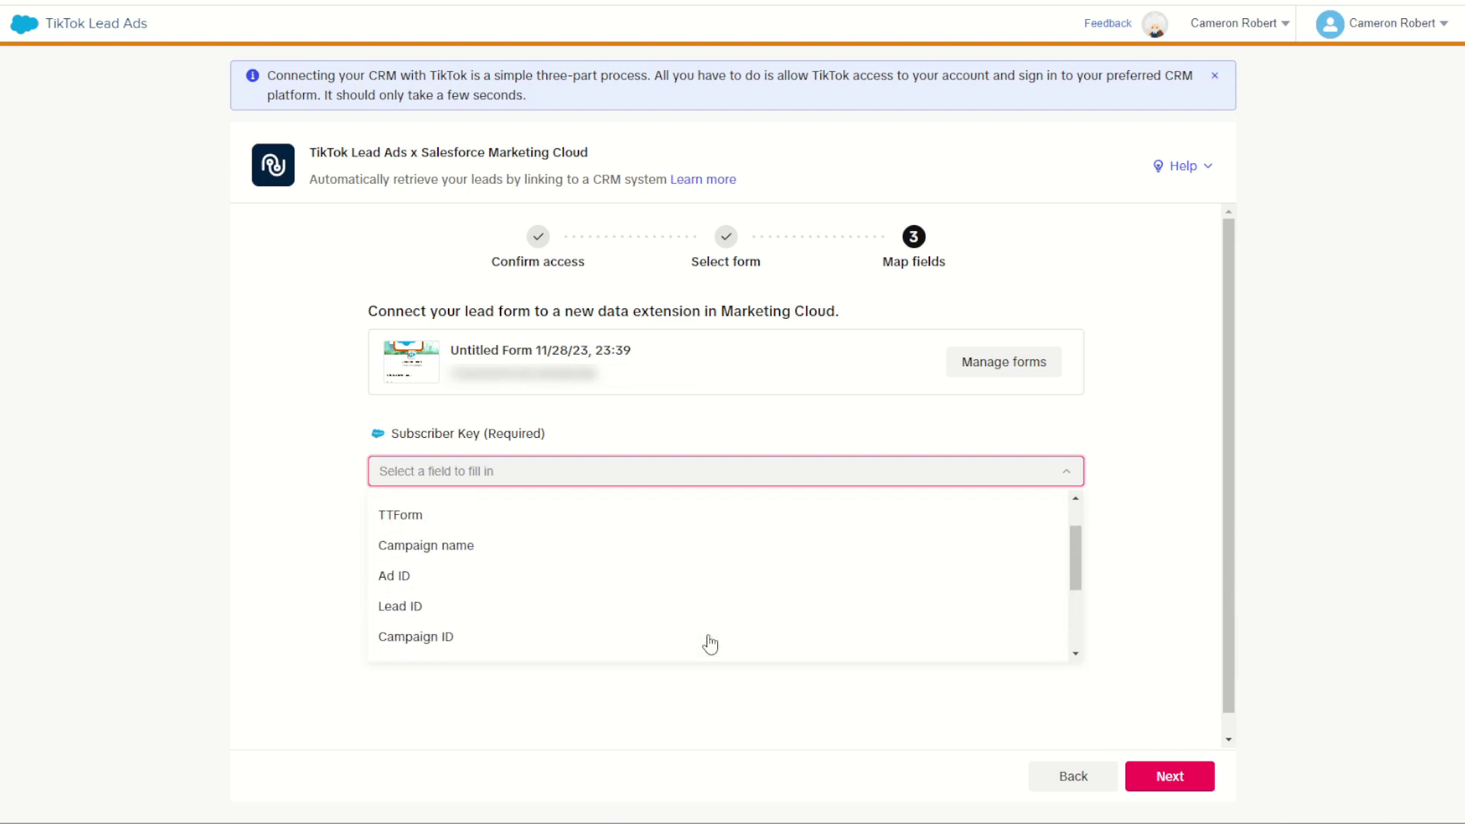
{"action": "left_click", "coordinate": [709, 641]}
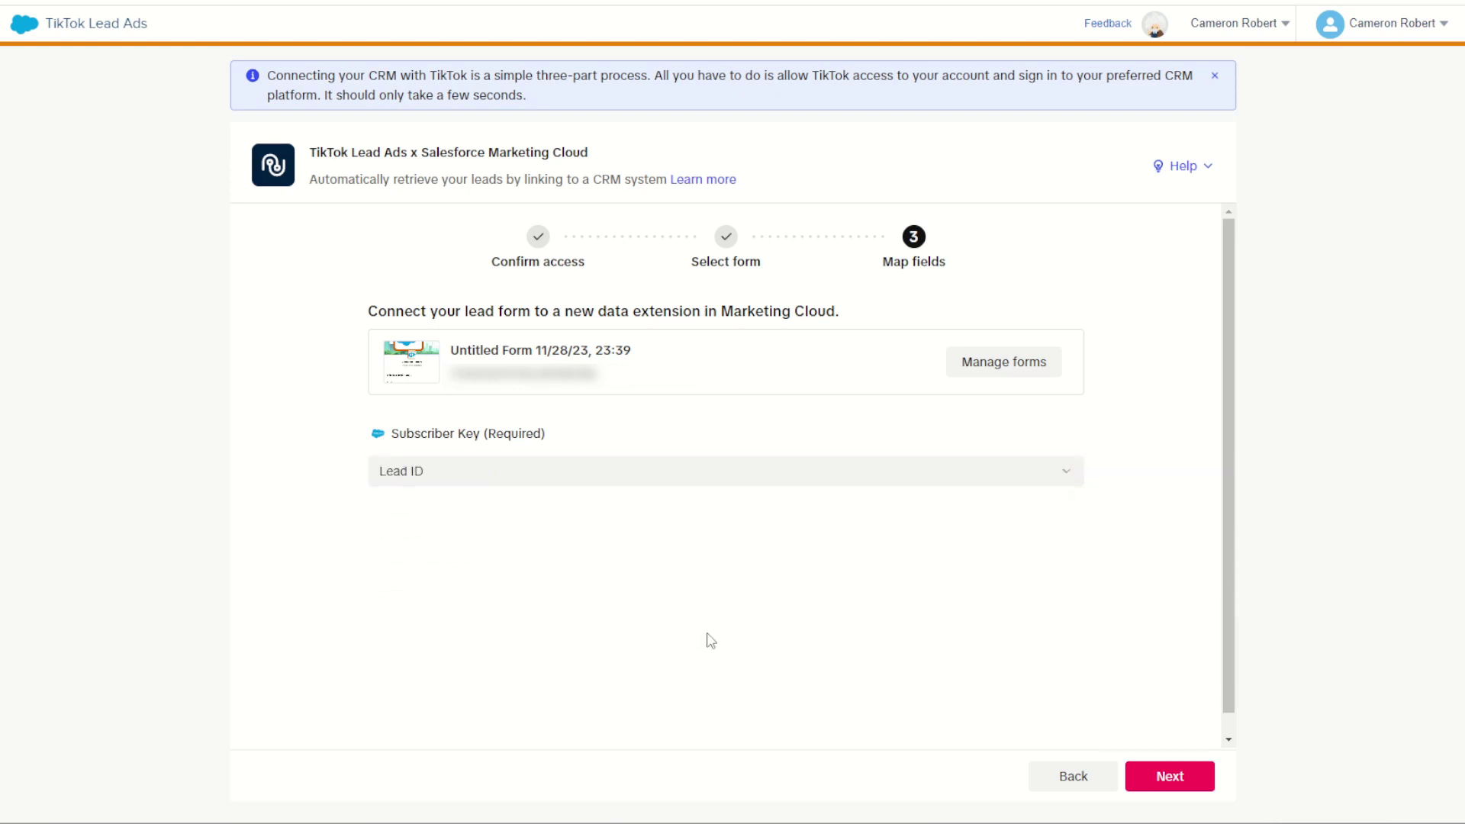
{"action": "left_click", "coordinate": [1185, 780]}
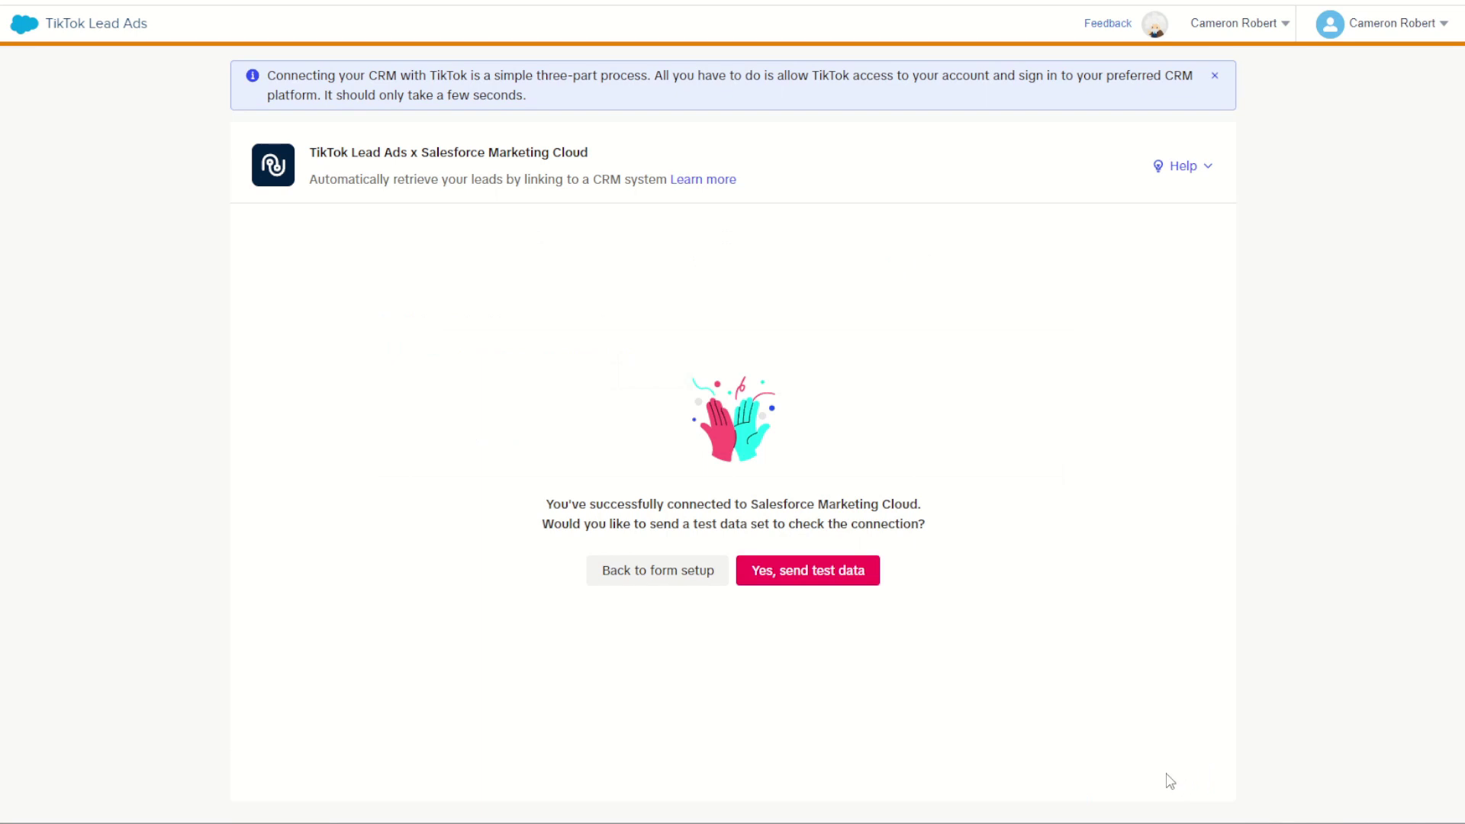
Send test data through the connection, then return to the form's Map fields step
{"action": "left_click", "coordinate": [839, 573]}
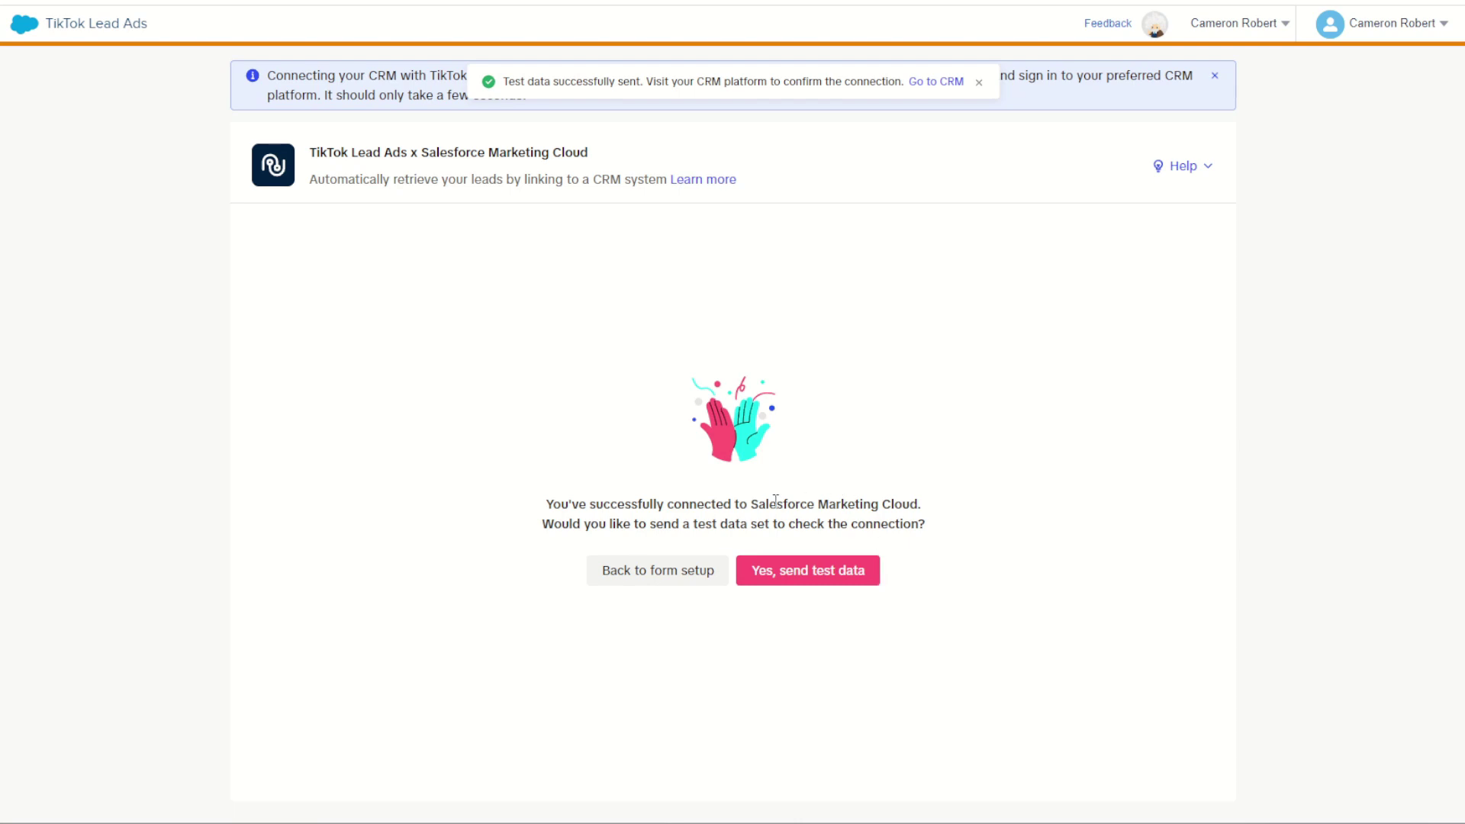
{"action": "left_click", "coordinate": [678, 578]}
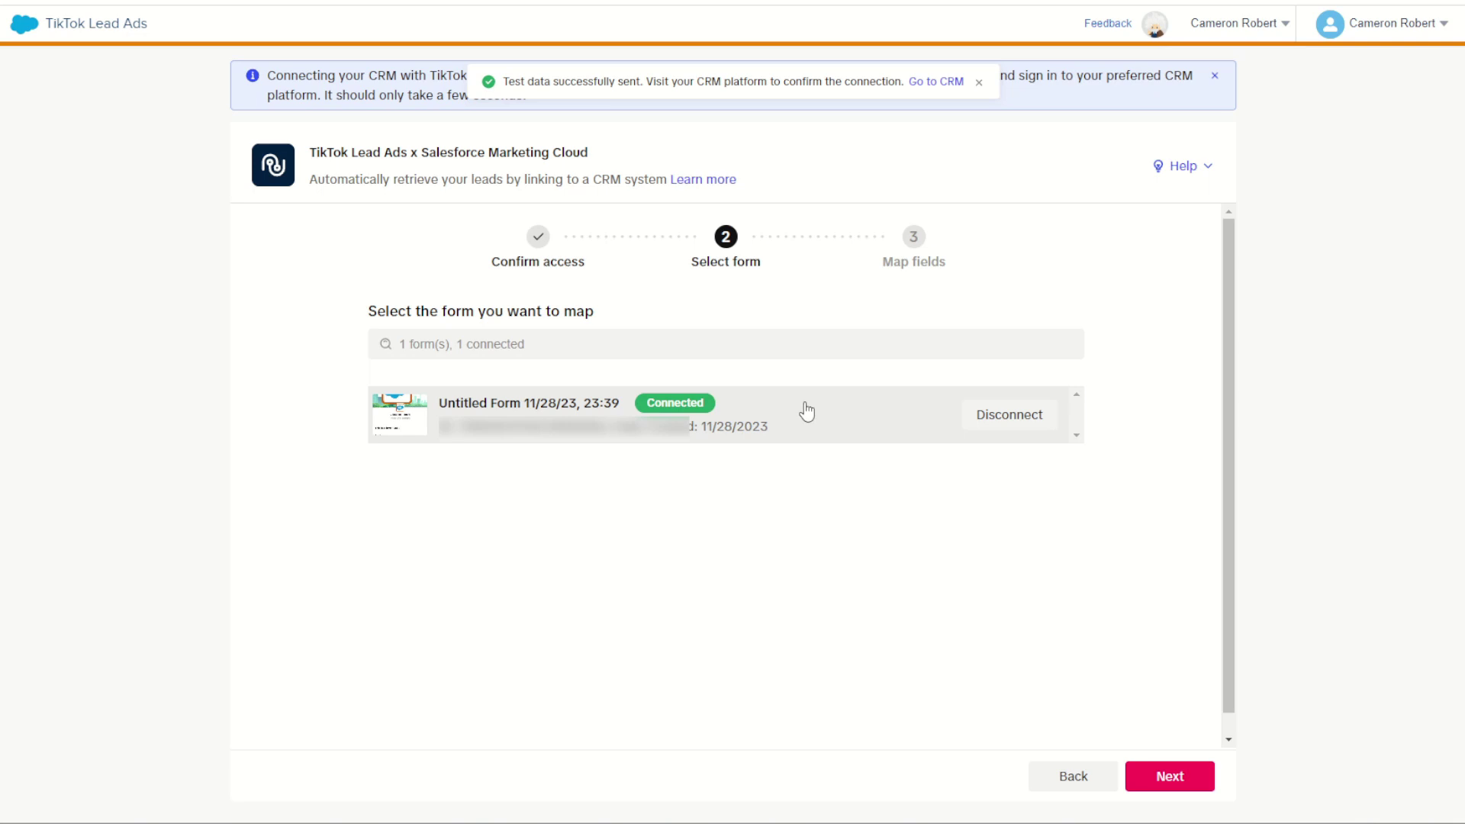
{"action": "left_click", "coordinate": [1189, 777]}
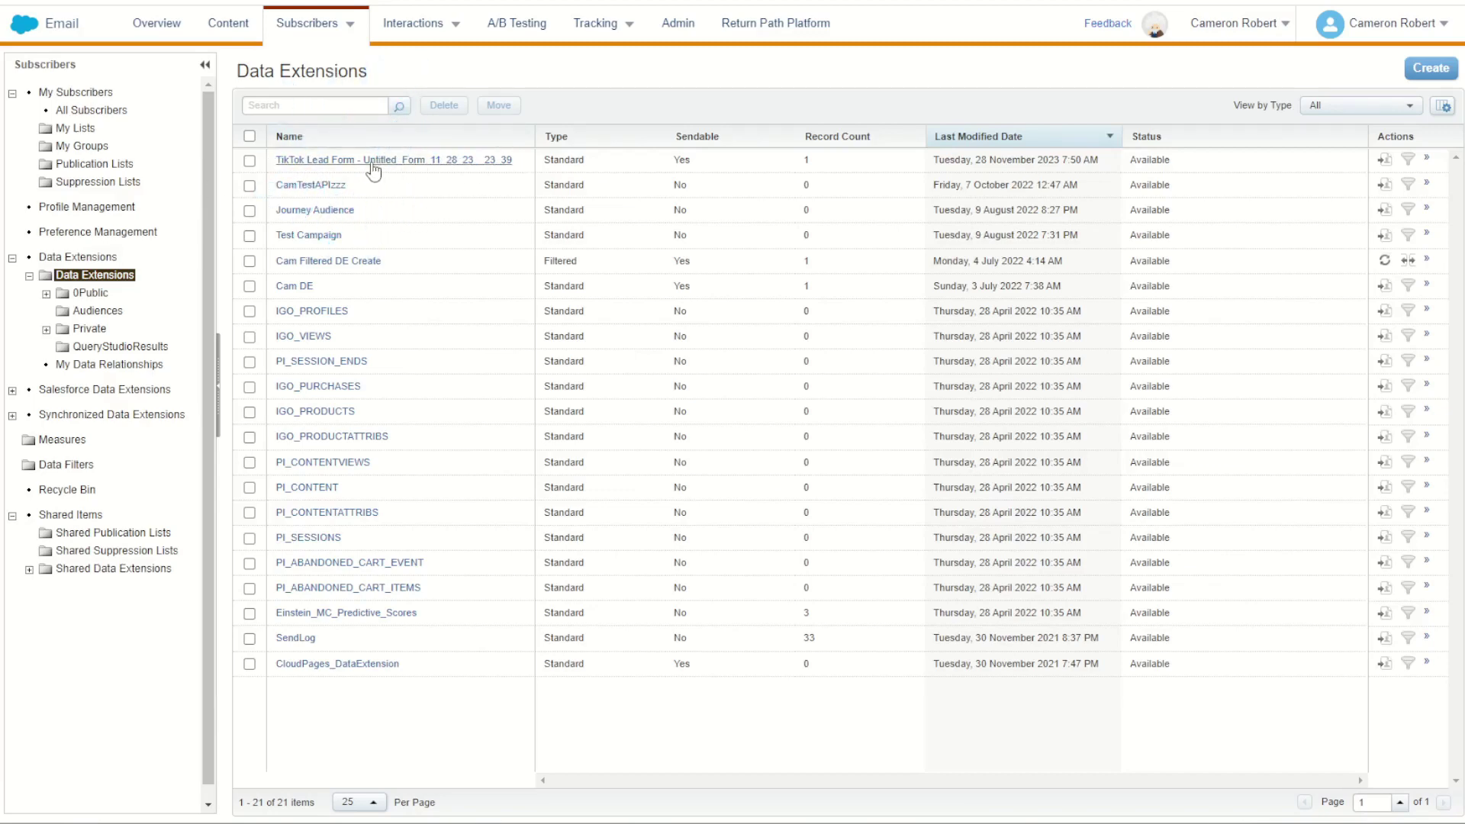
Open the TikTok Lead Form data extension (1 record) and point out its Lead ID and TTForm fields
{"action": "double_click", "coordinate": [805, 161]}
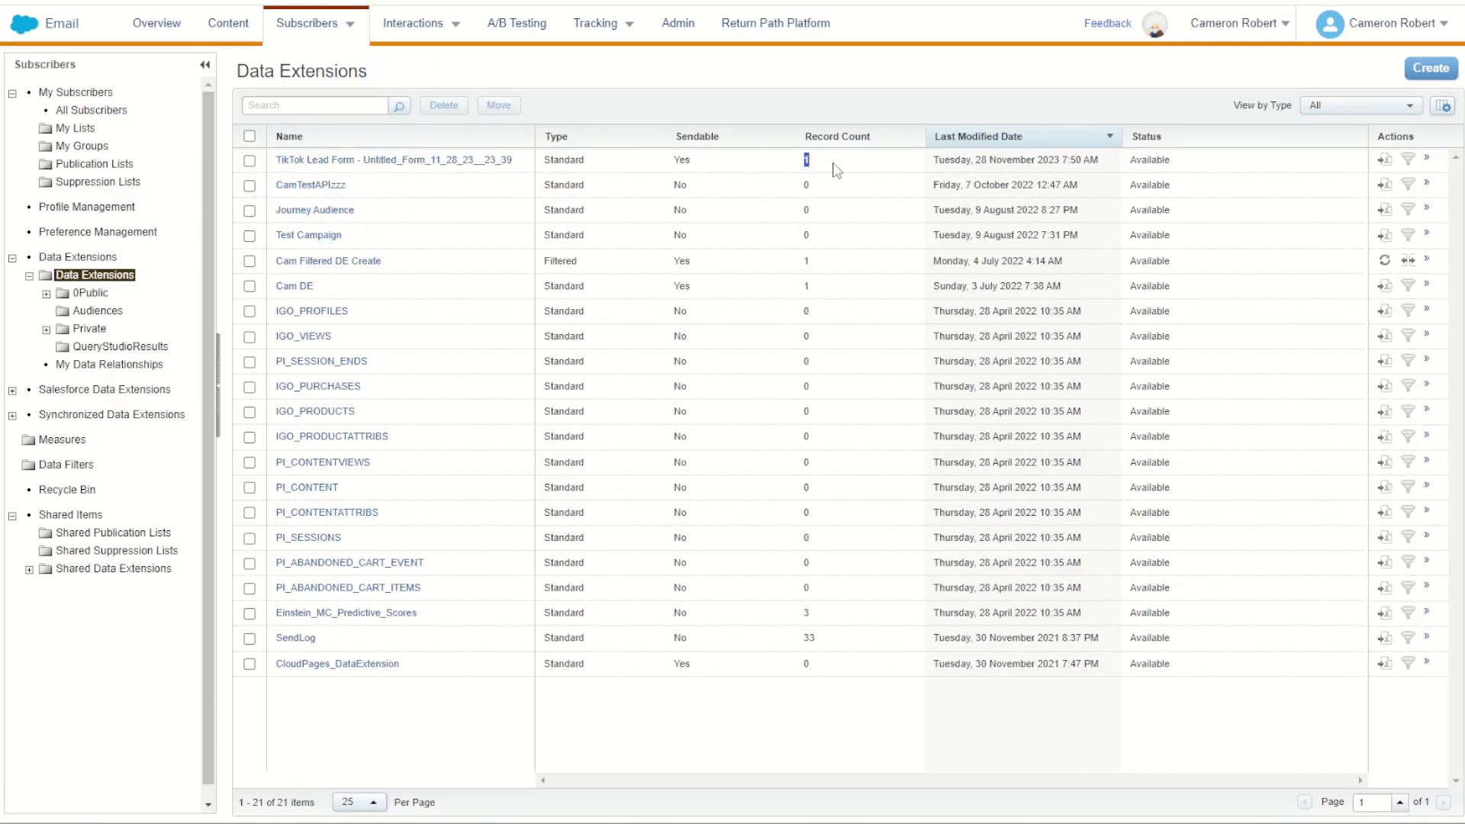
{"action": "left_click", "coordinate": [507, 162]}
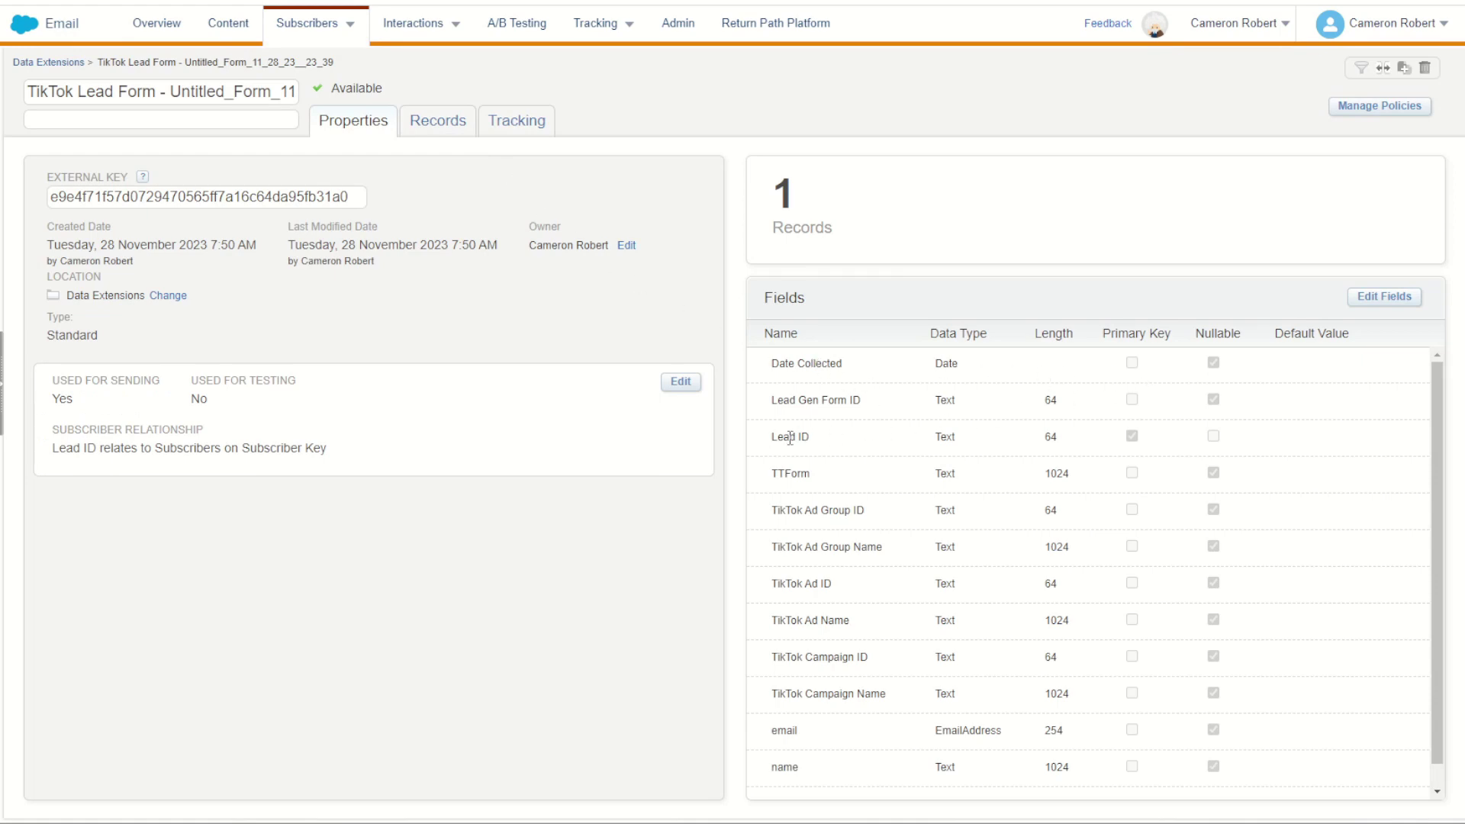
{"action": "left_click_drag", "start_coordinate": [782, 439], "coordinate": [814, 441]}
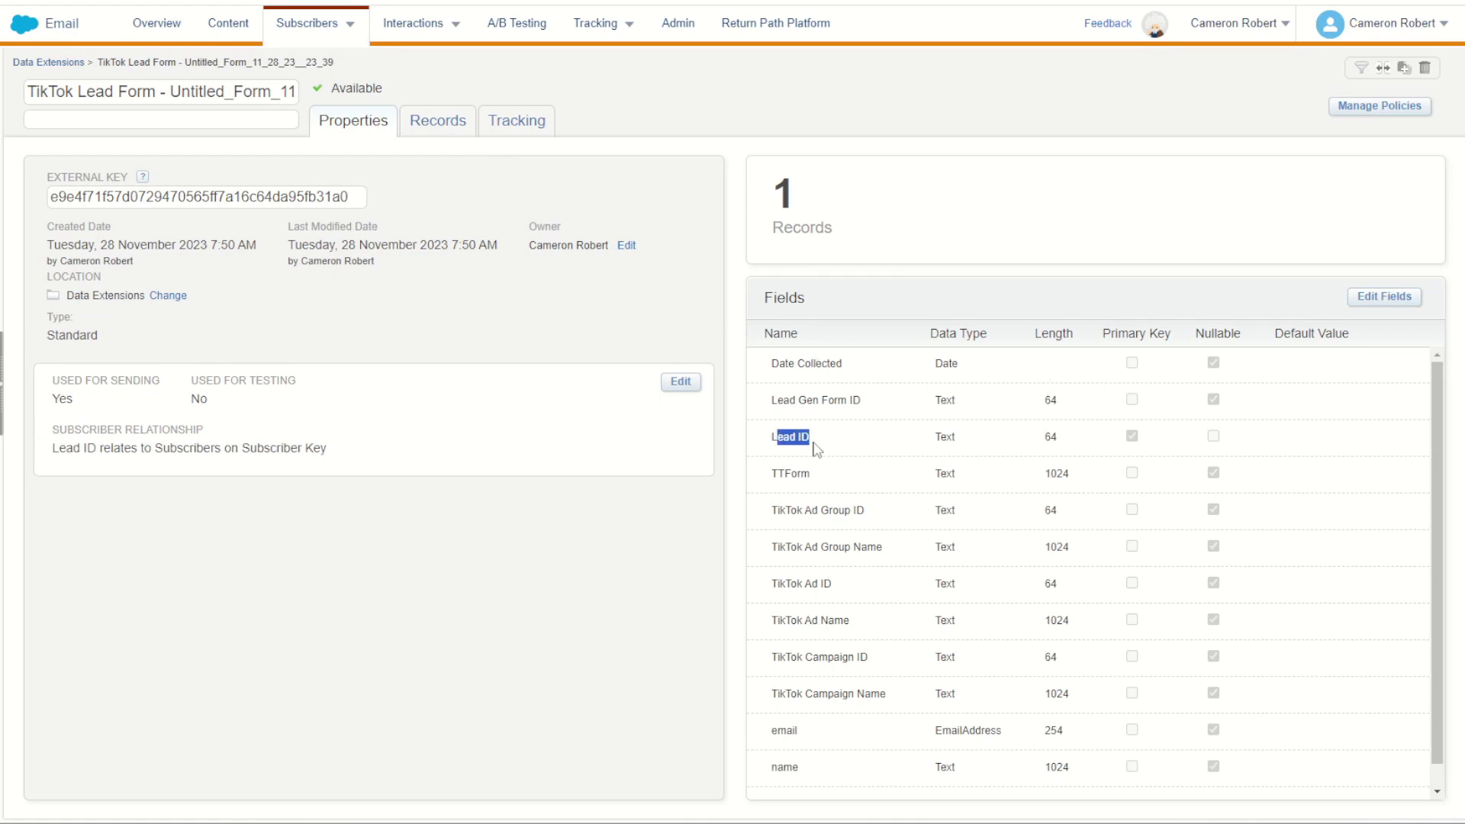
{"action": "left_click", "coordinate": [53, 457]}
{"action": "scroll", "coordinate": [923, 485], "scroll_direction": "down", "scroll_amount": 1}
{"action": "double_click", "coordinate": [793, 450]}
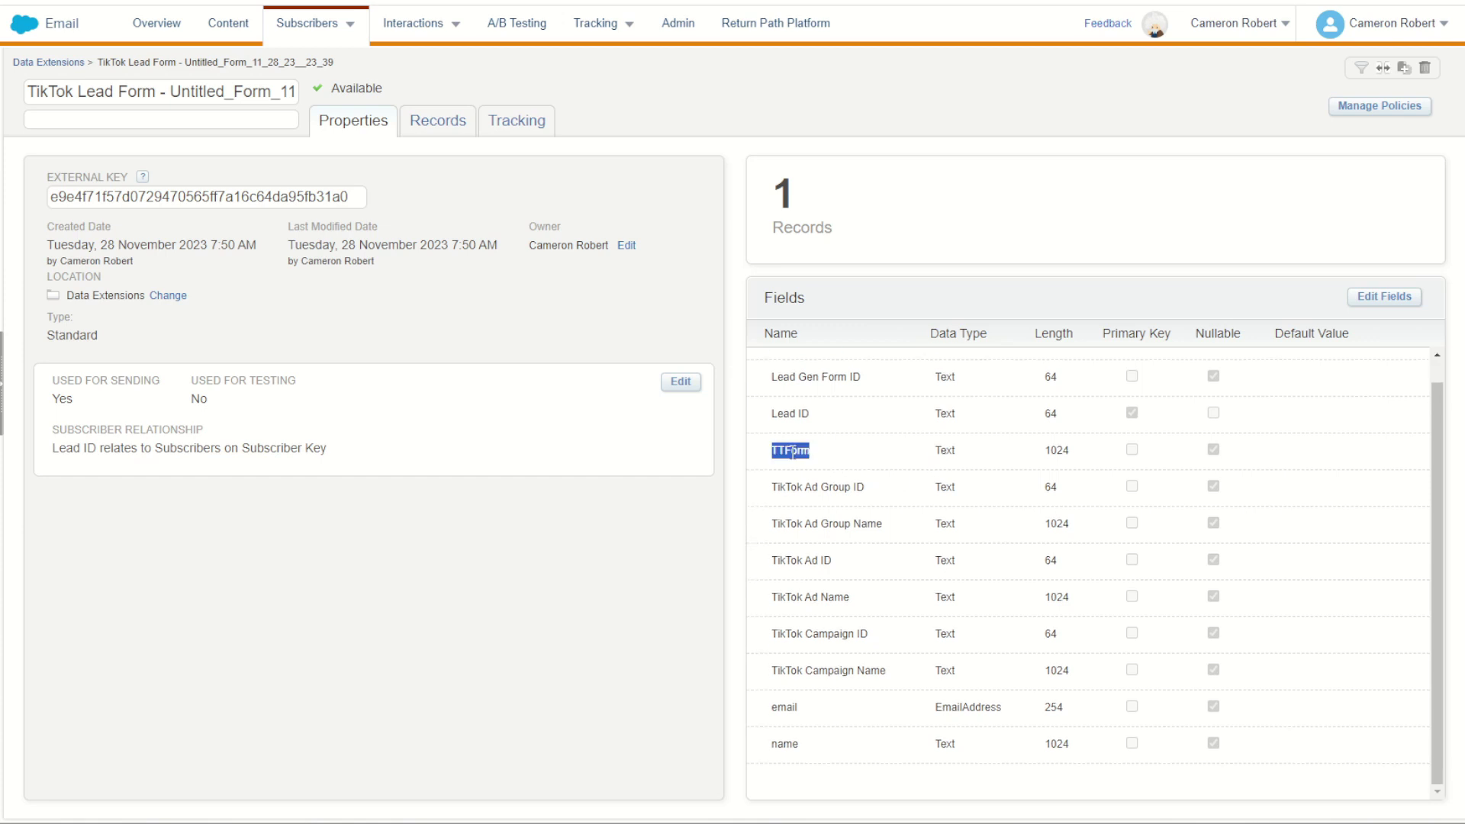
{"action": "left_click", "coordinate": [876, 493]}
View the test lead on the Records tab, highlighting its CamTest TTForm value and scrolling across all columns
{"action": "left_click", "coordinate": [438, 126]}
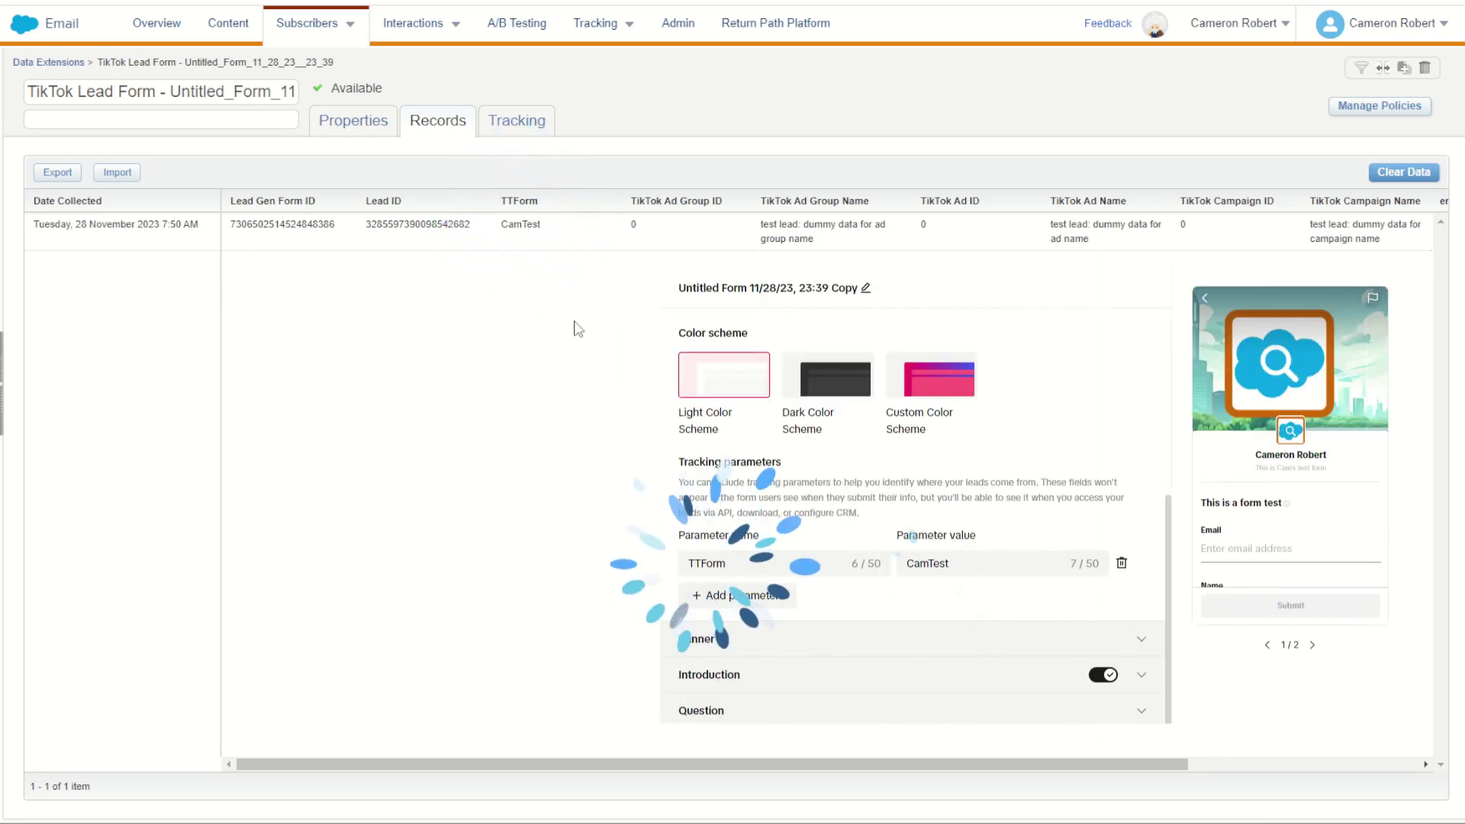
{"action": "double_click", "coordinate": [516, 224]}
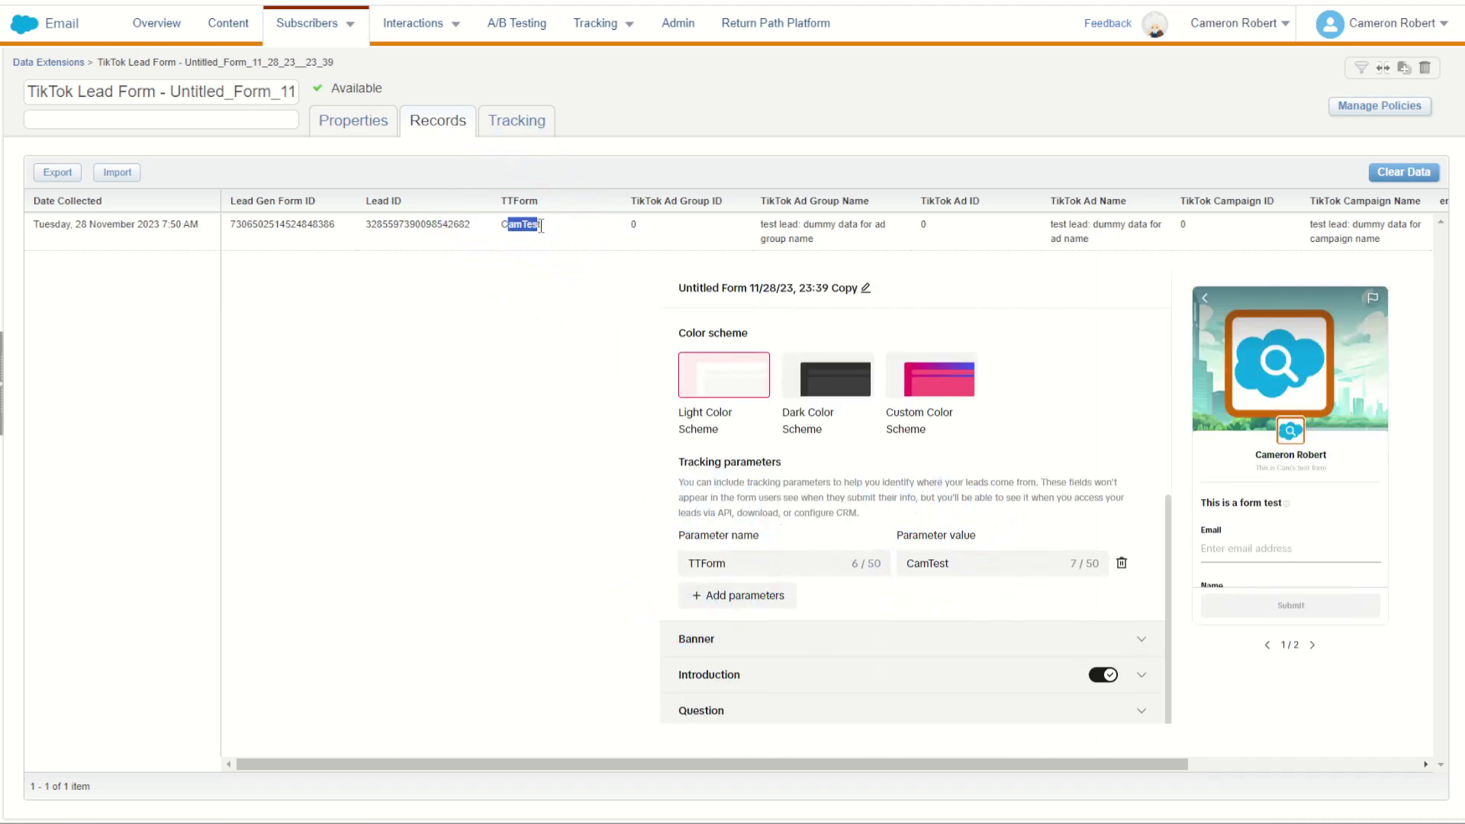
{"action": "left_click", "coordinate": [552, 305]}
{"action": "left_click_drag", "start_coordinate": [532, 766], "coordinate": [769, 754]}
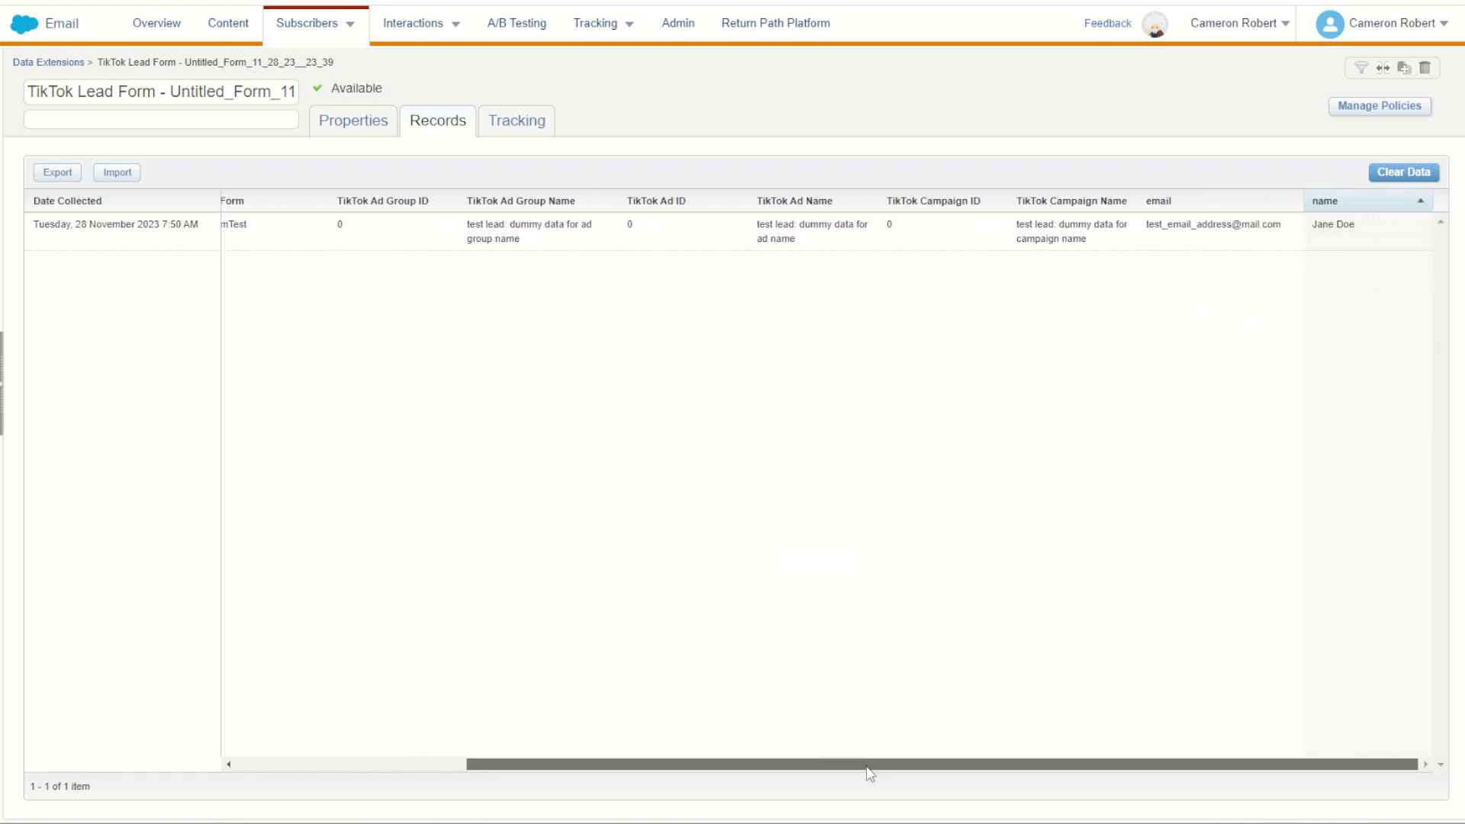
{"action": "left_click_drag", "start_coordinate": [870, 774], "coordinate": [565, 751]}
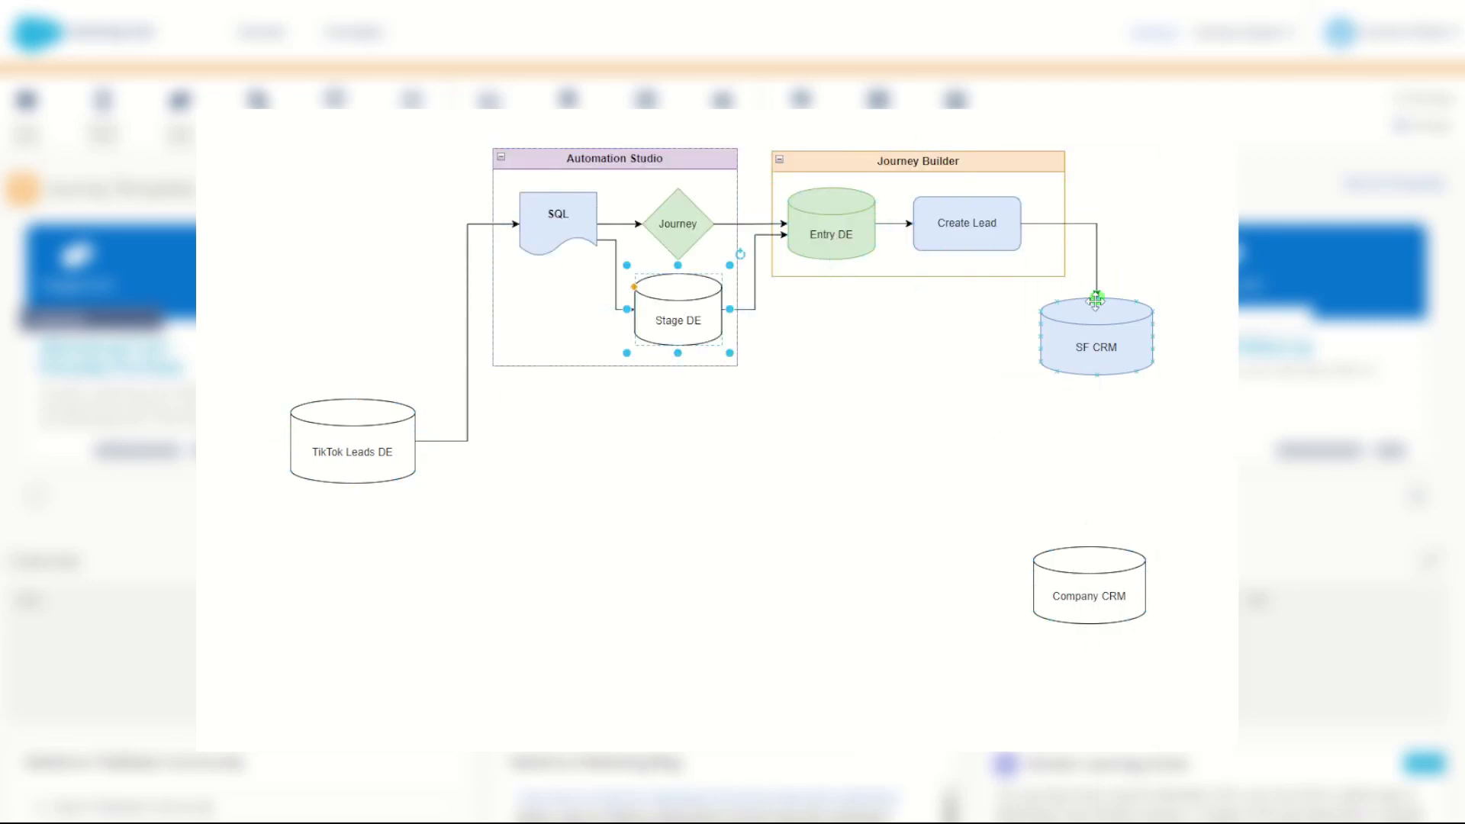
Connect TikTok Leads DE through SQL/Extract & Transfer to Company CRM and through a pasted SSJS/API group to SF CRM
{"action": "left_click_drag", "start_coordinate": [404, 465], "coordinate": [500, 689]}
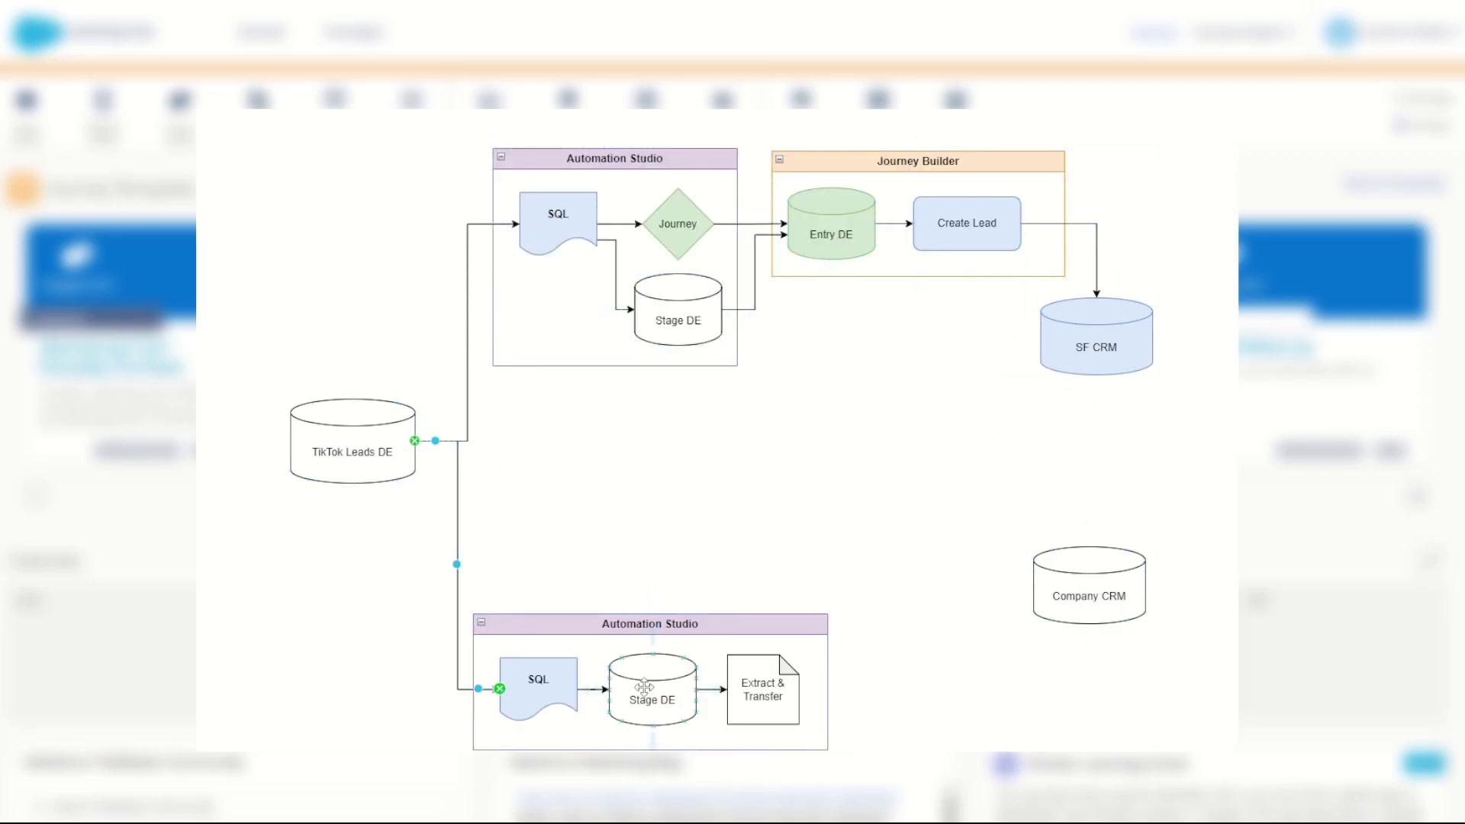
{"action": "left_click_drag", "start_coordinate": [764, 691], "coordinate": [1089, 623]}
{"action": "key", "text": "ctrl+v"}
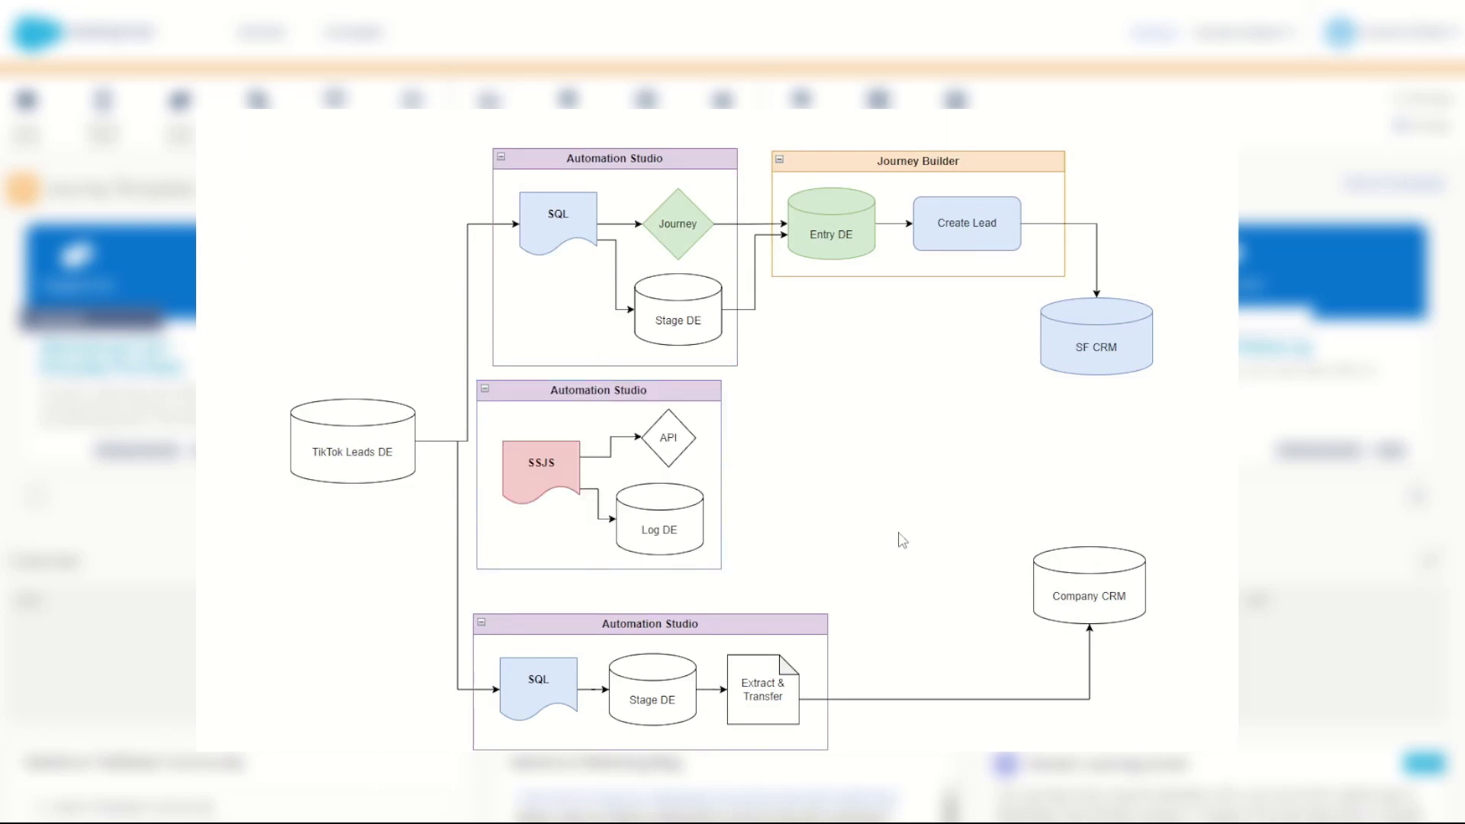
{"action": "left_click_drag", "start_coordinate": [416, 446], "coordinate": [534, 473]}
{"action": "left_click_drag", "start_coordinate": [669, 437], "coordinate": [1091, 382]}
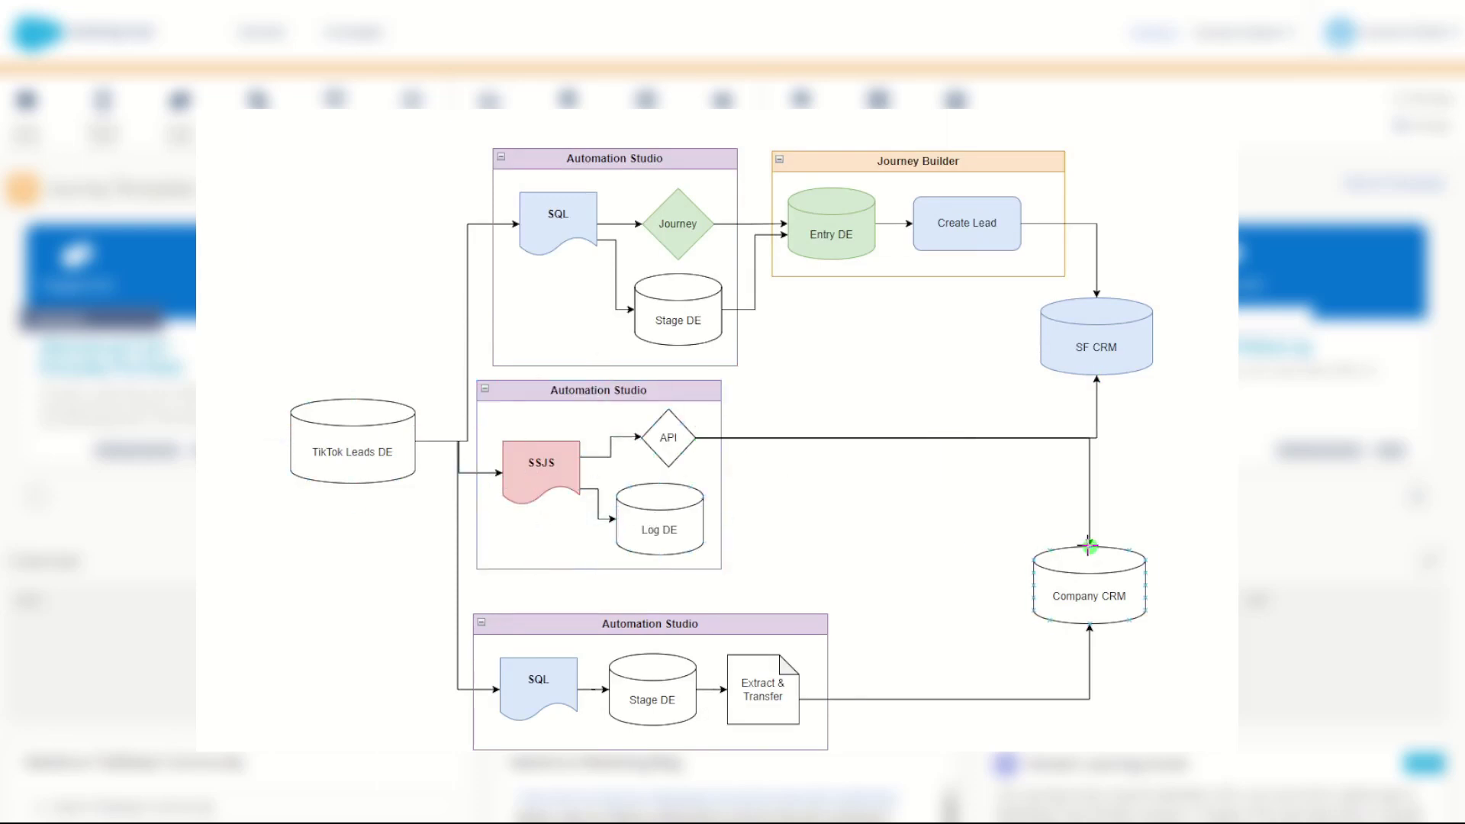